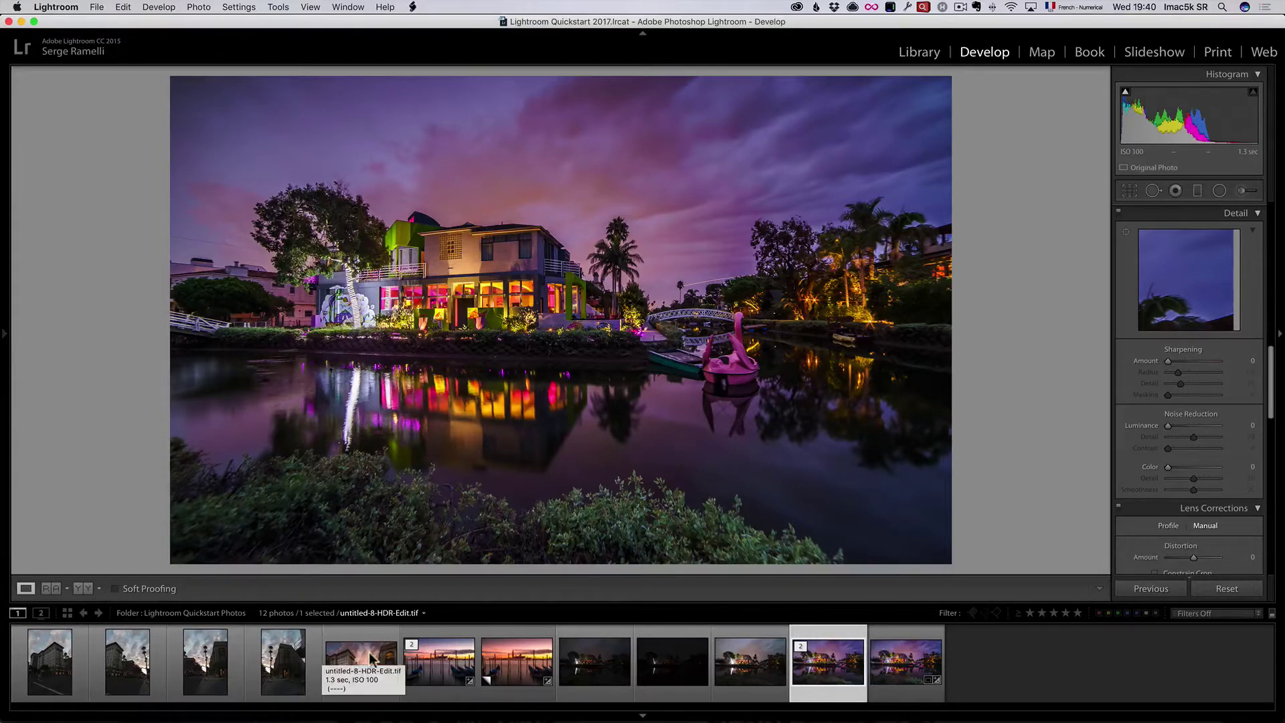
Look through the four dark street-corner photos at the start of the filmstrip and give all four a red color label
{"action": "left_click", "coordinate": [38, 657]}
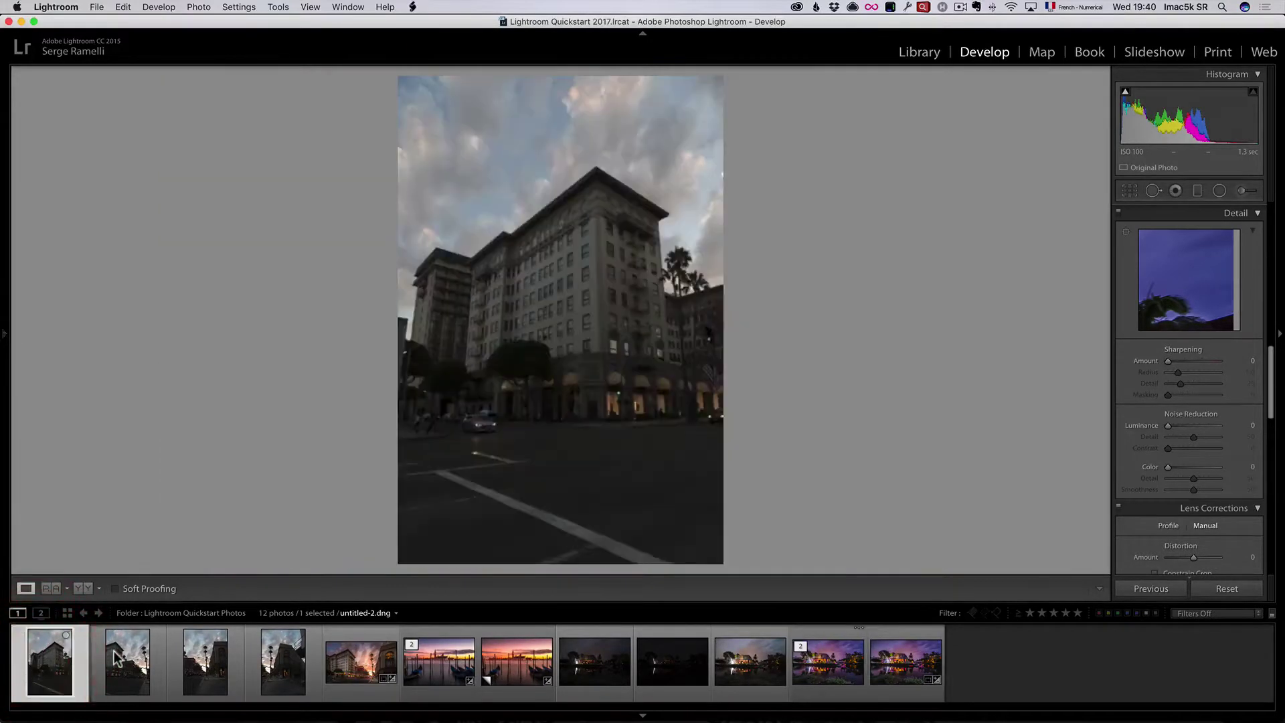
{"action": "left_click", "coordinate": [121, 659]}
{"action": "left_click", "coordinate": [196, 659]}
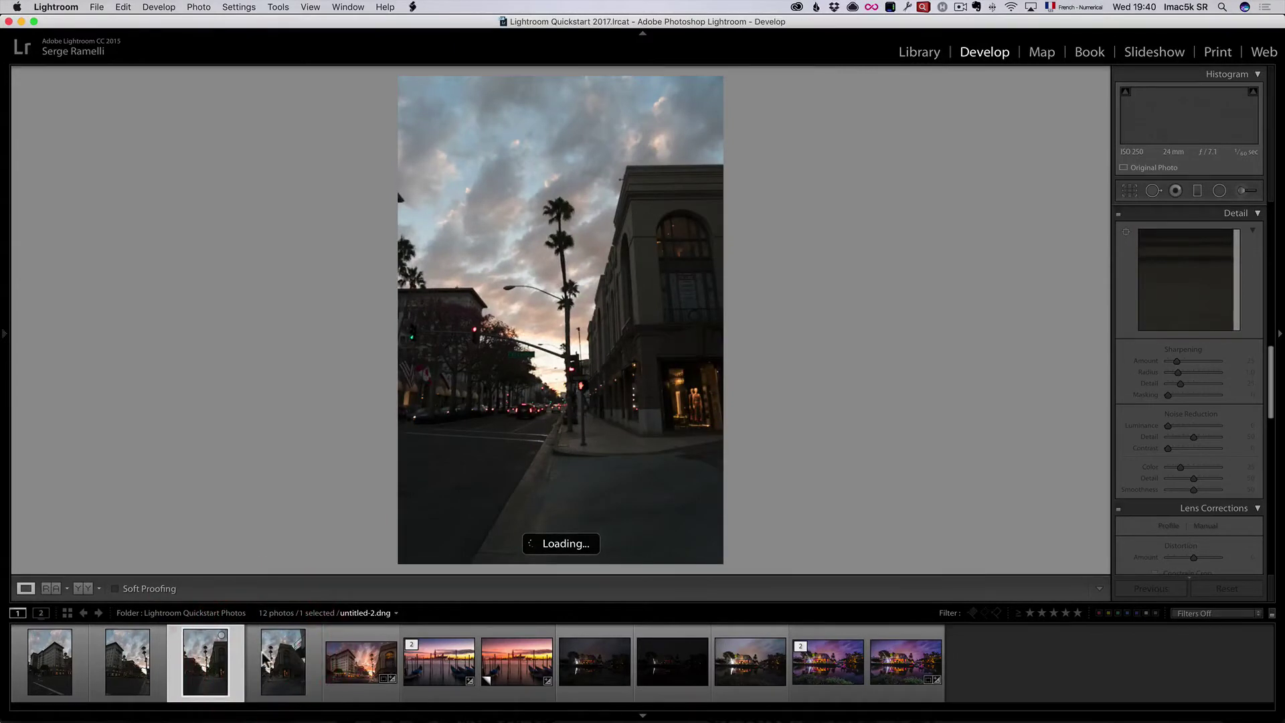
{"action": "left_click", "coordinate": [275, 655]}
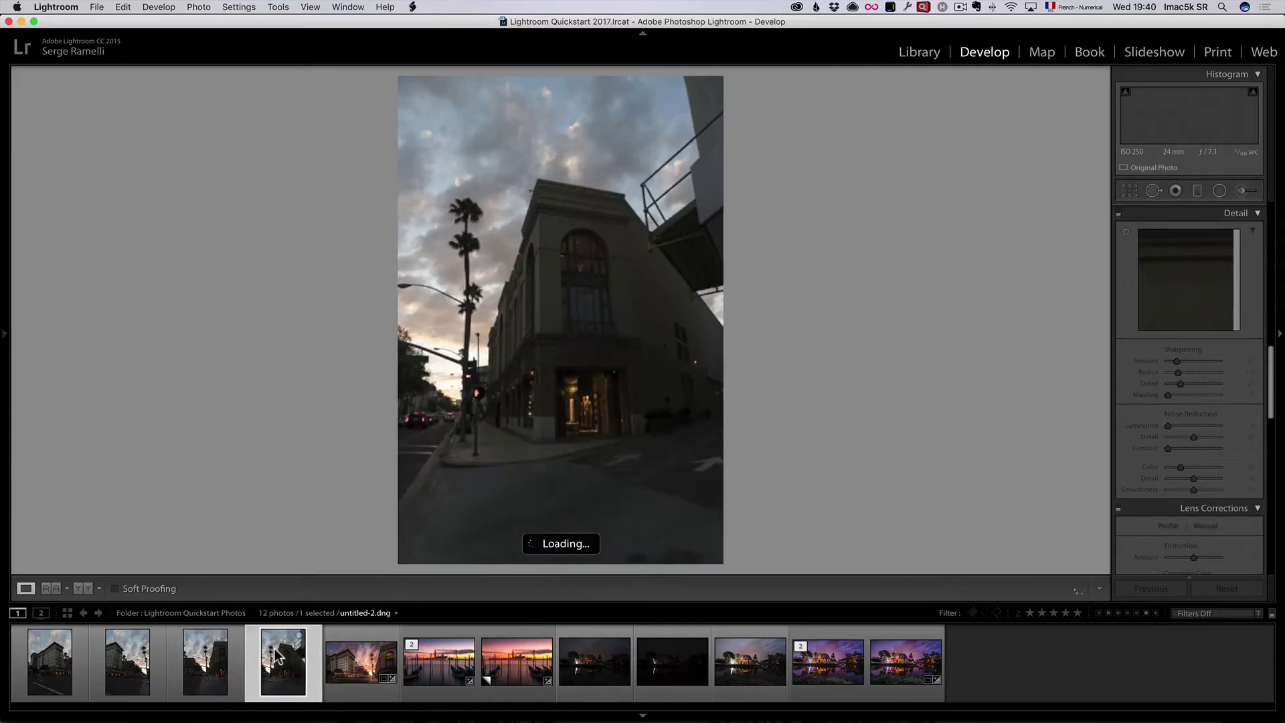
{"action": "left_click", "coordinate": [54, 662]}
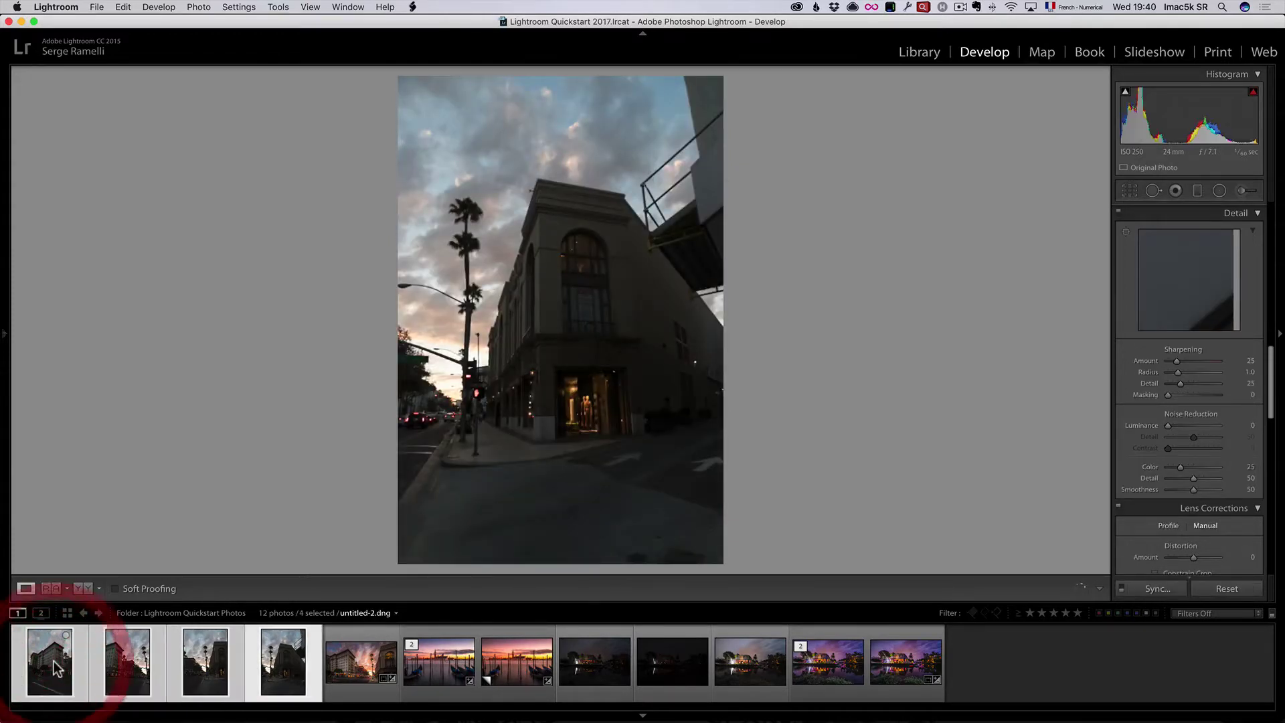
{"action": "right_click", "coordinate": [59, 660]}
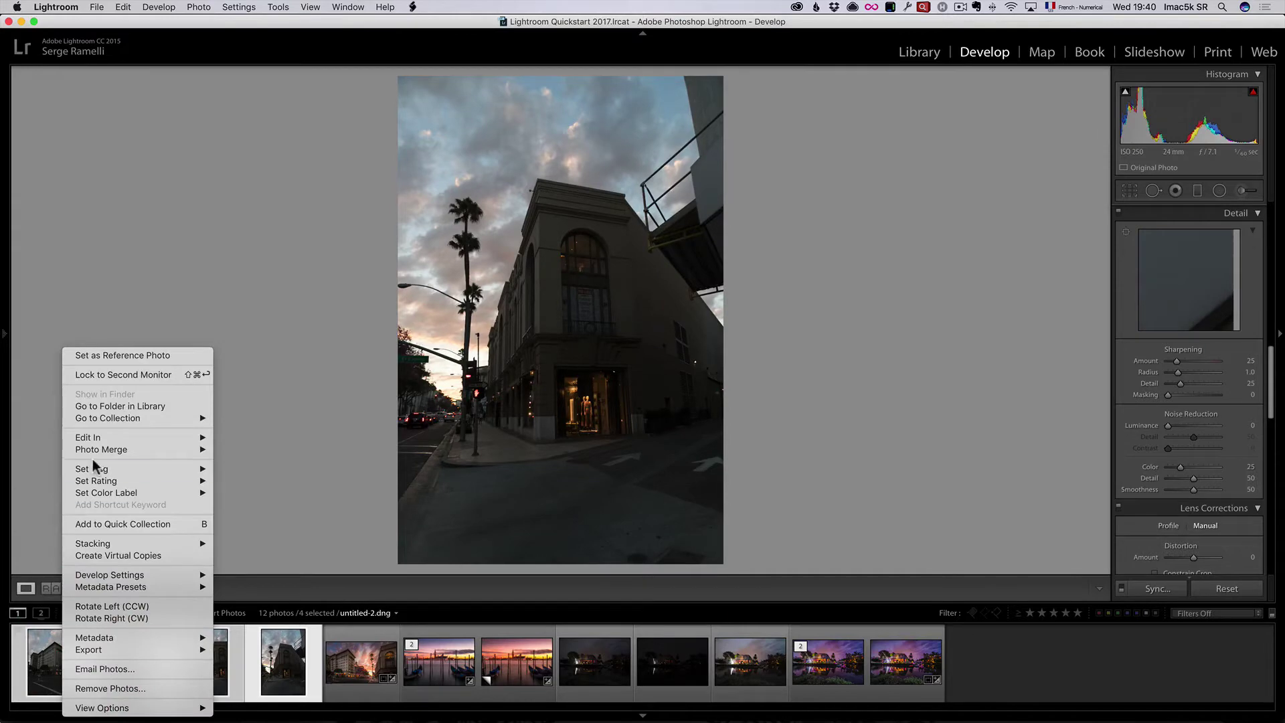
{"action": "mouse_move", "coordinate": [113, 493]}
{"action": "left_click", "coordinate": [247, 494]}
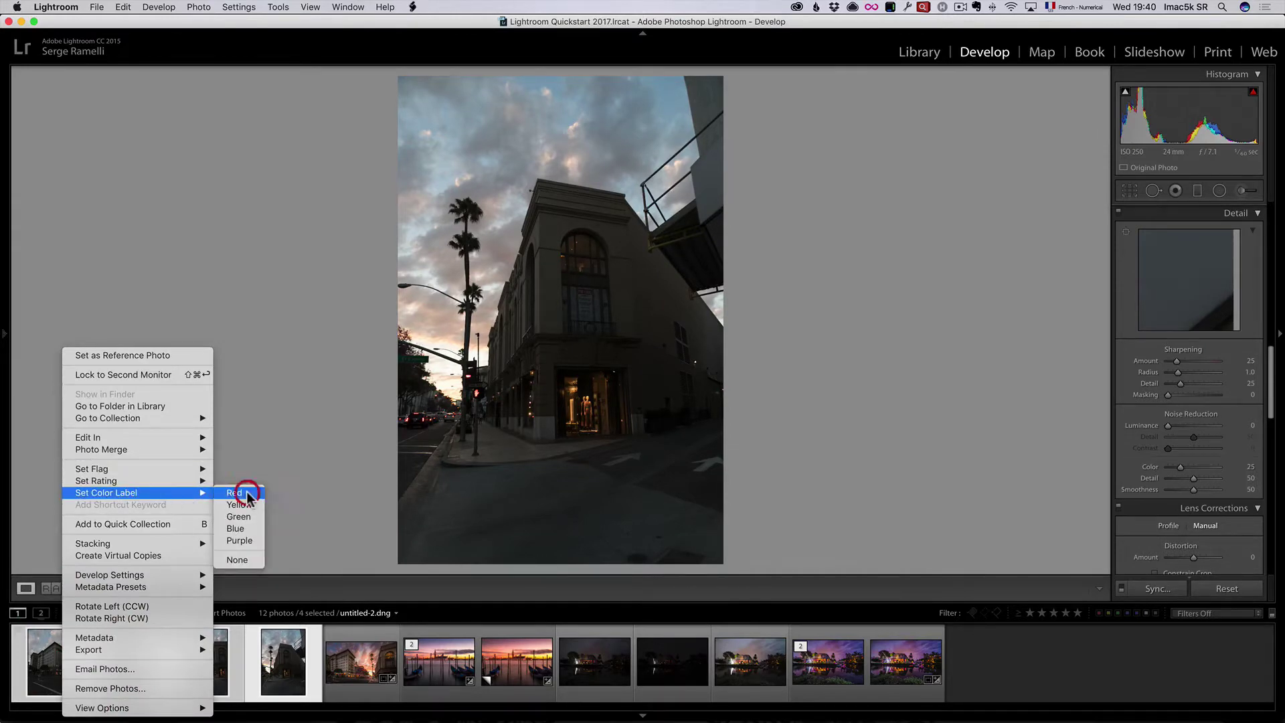
Give the three dark exposures of the canal house a yellow color label
{"action": "left_click", "coordinate": [349, 647]}
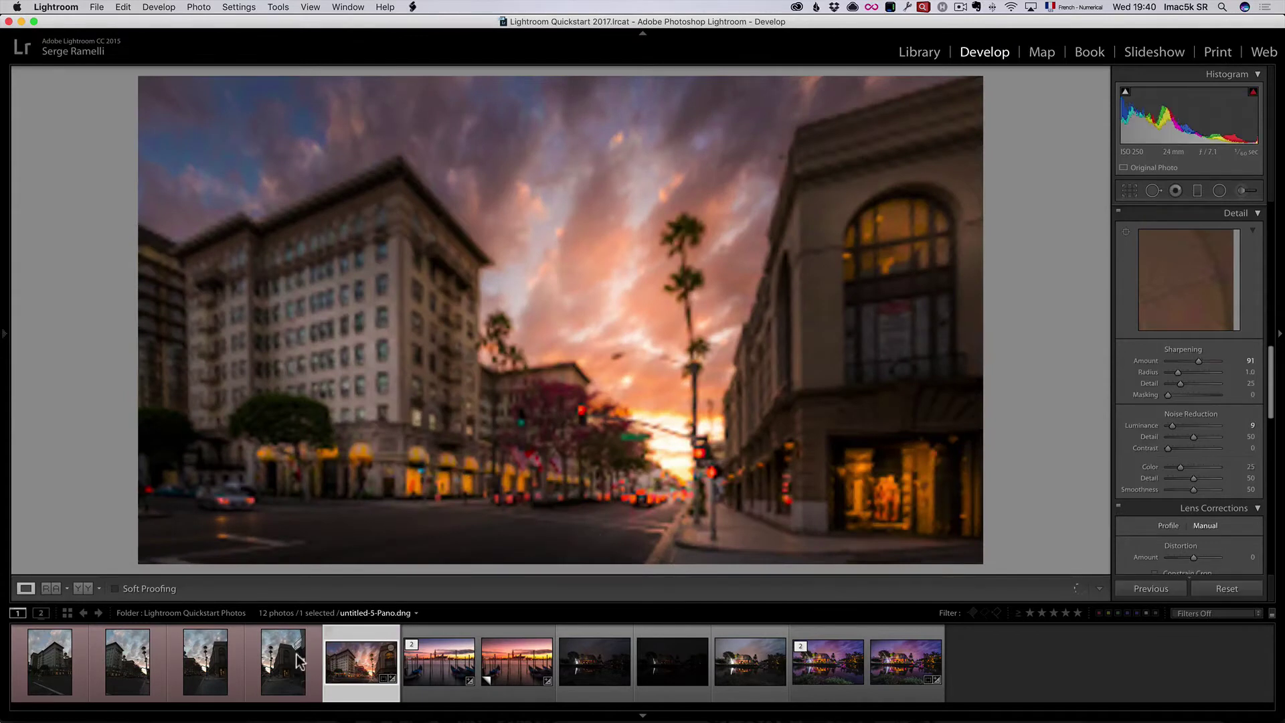
{"action": "left_click", "coordinate": [596, 670]}
{"action": "left_click", "coordinate": [759, 666], "text": "shift"}
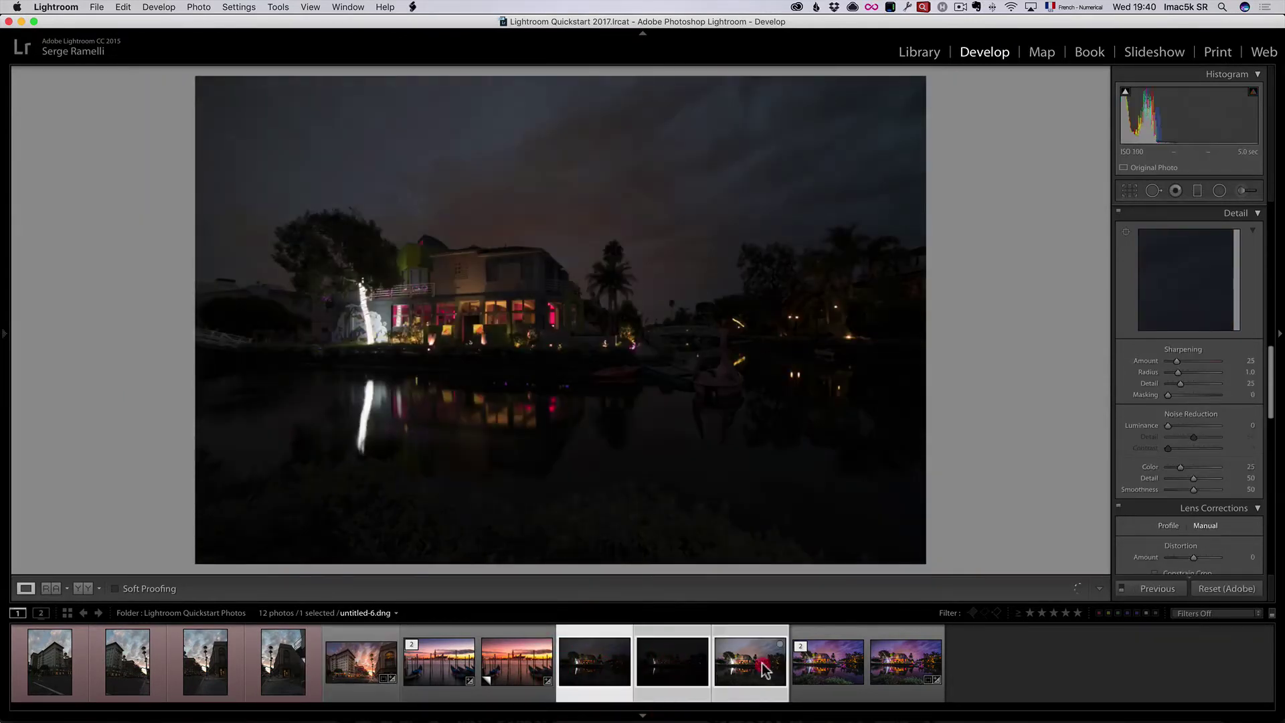
{"action": "right_click", "coordinate": [589, 659]}
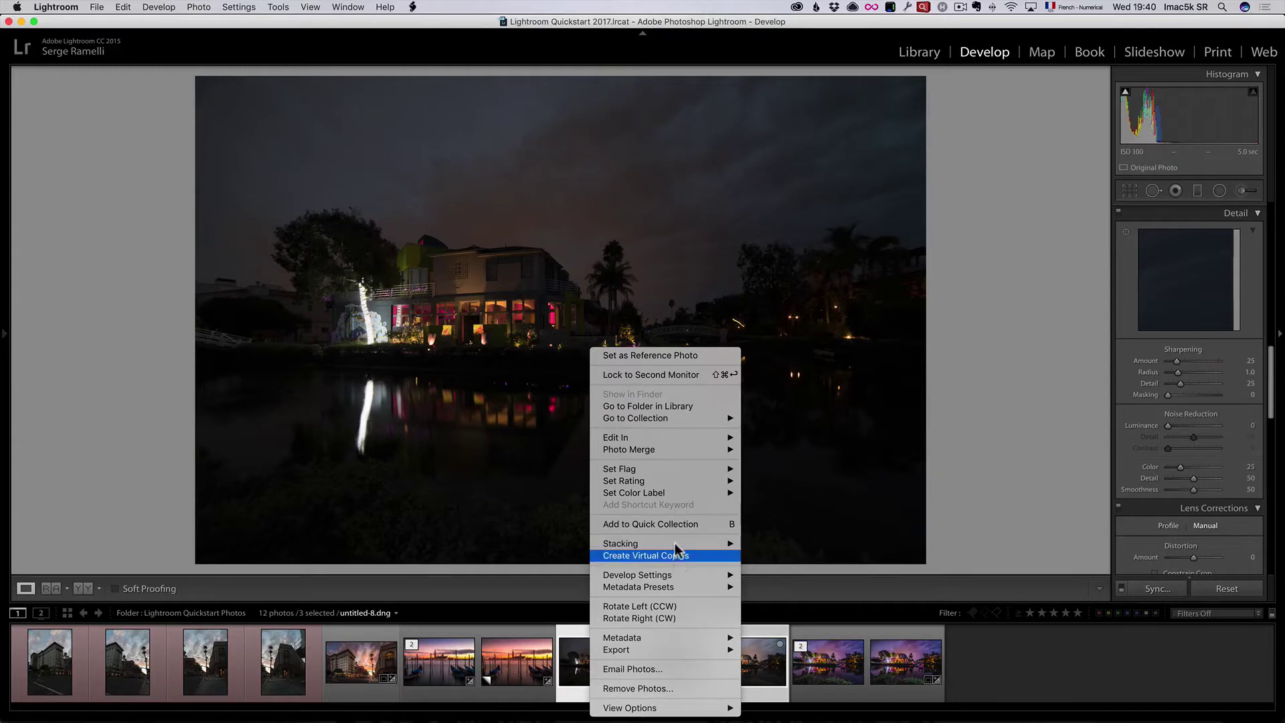
{"action": "mouse_move", "coordinate": [680, 497]}
{"action": "left_click", "coordinate": [767, 505]}
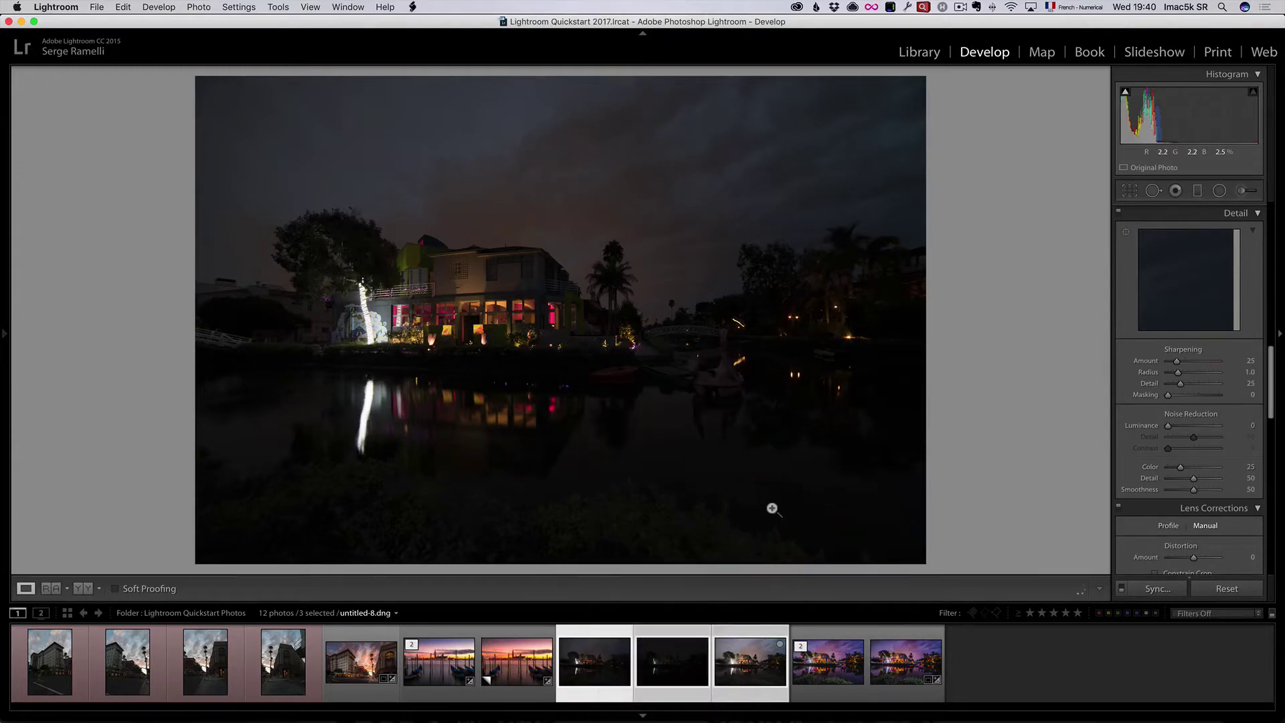
Rate the finished street panorama untitled-5-Pano.dng one star
{"action": "left_click", "coordinate": [844, 644]}
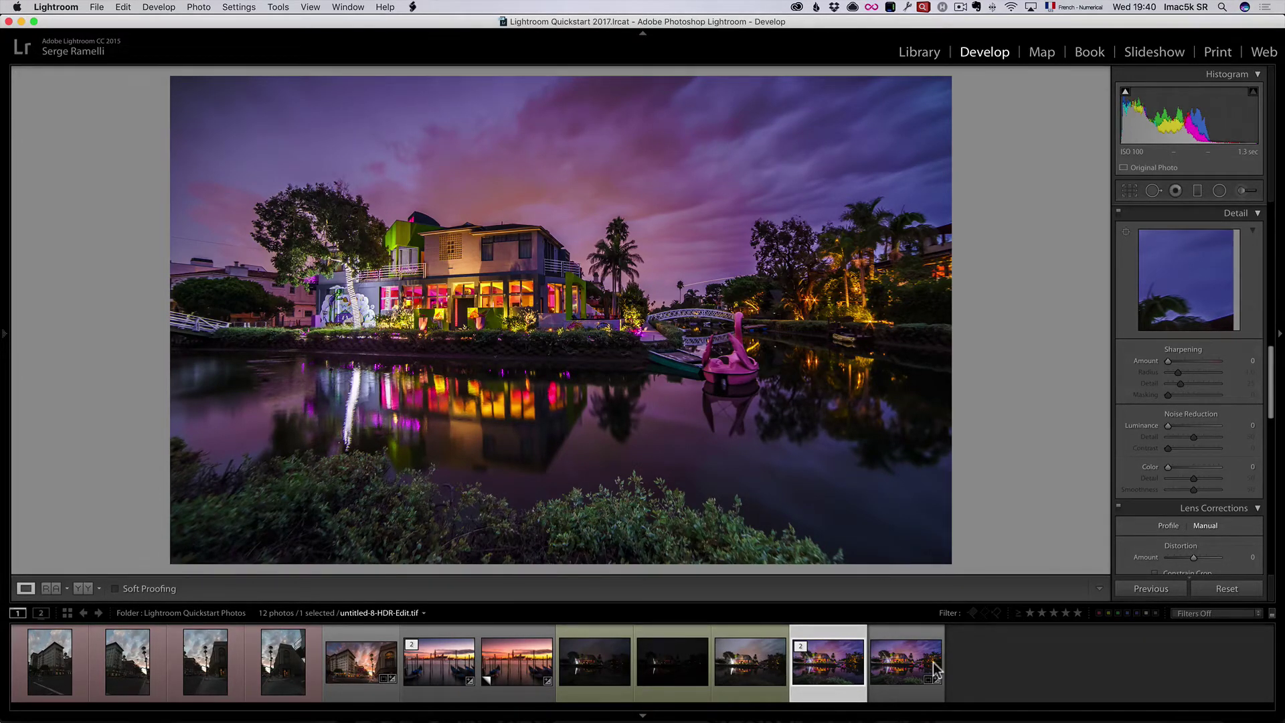
{"action": "left_click", "coordinate": [341, 664]}
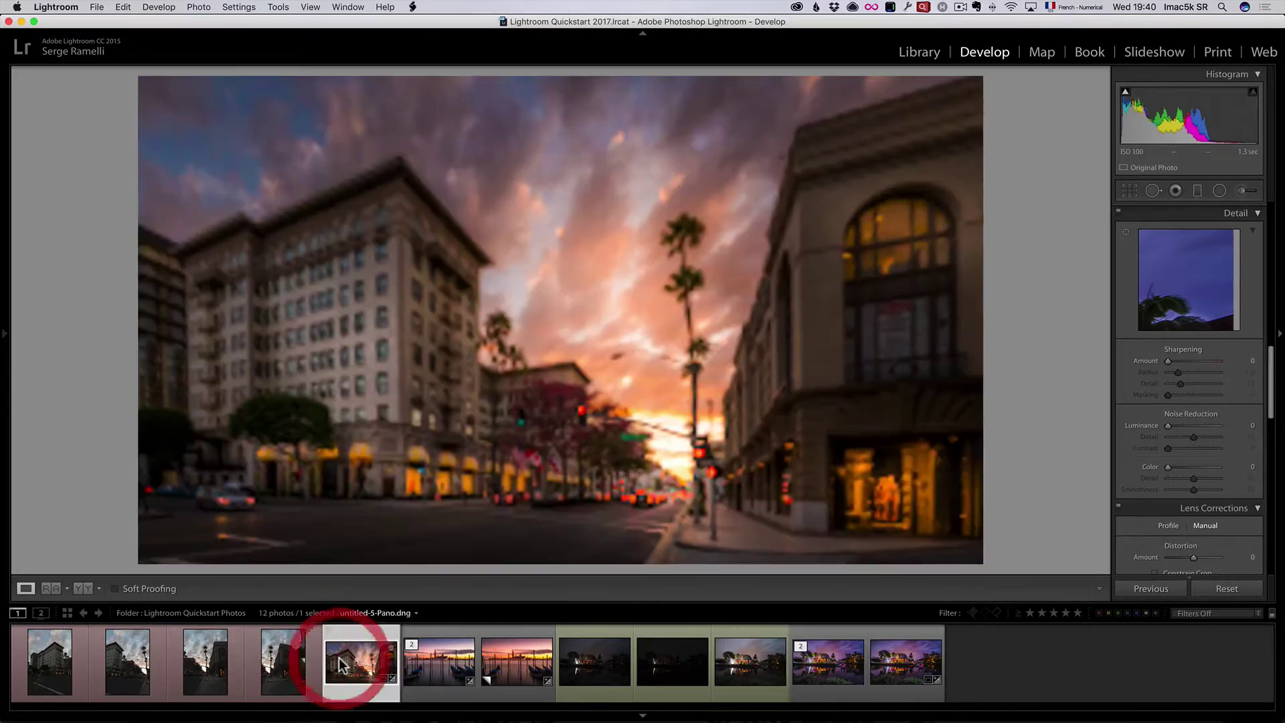
{"action": "right_click", "coordinate": [341, 665]}
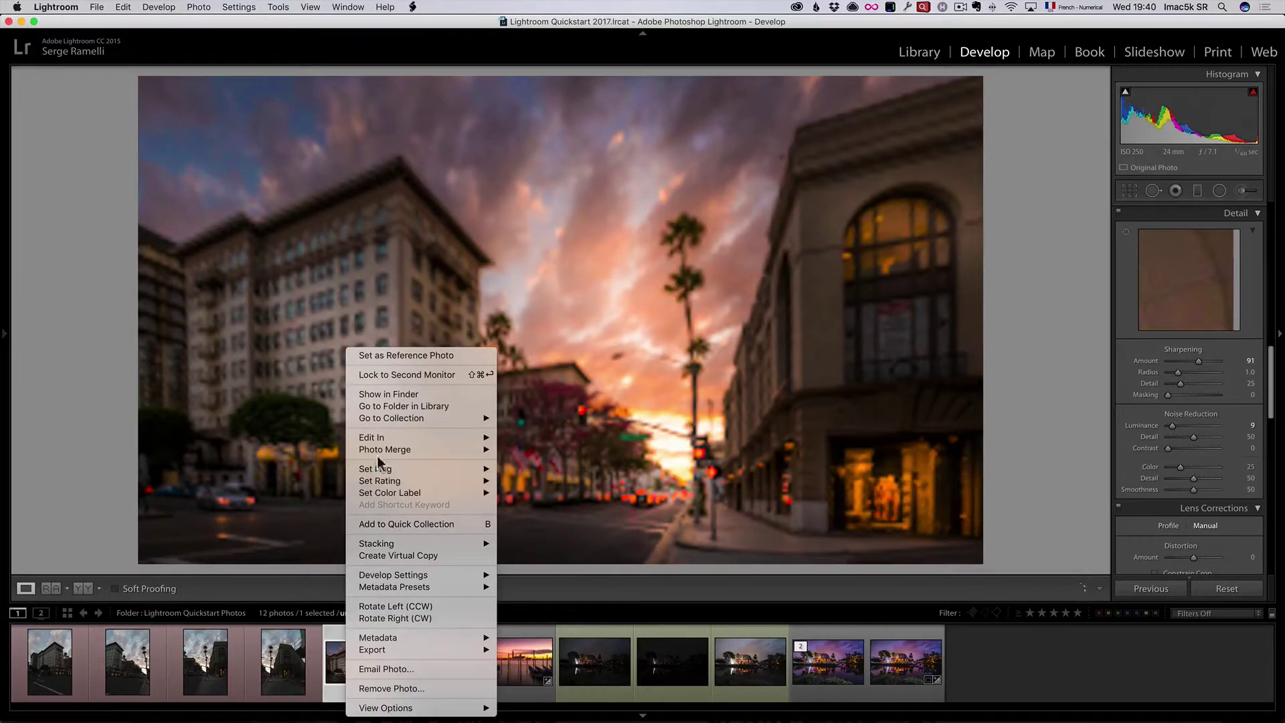
{"action": "mouse_move", "coordinate": [380, 482]}
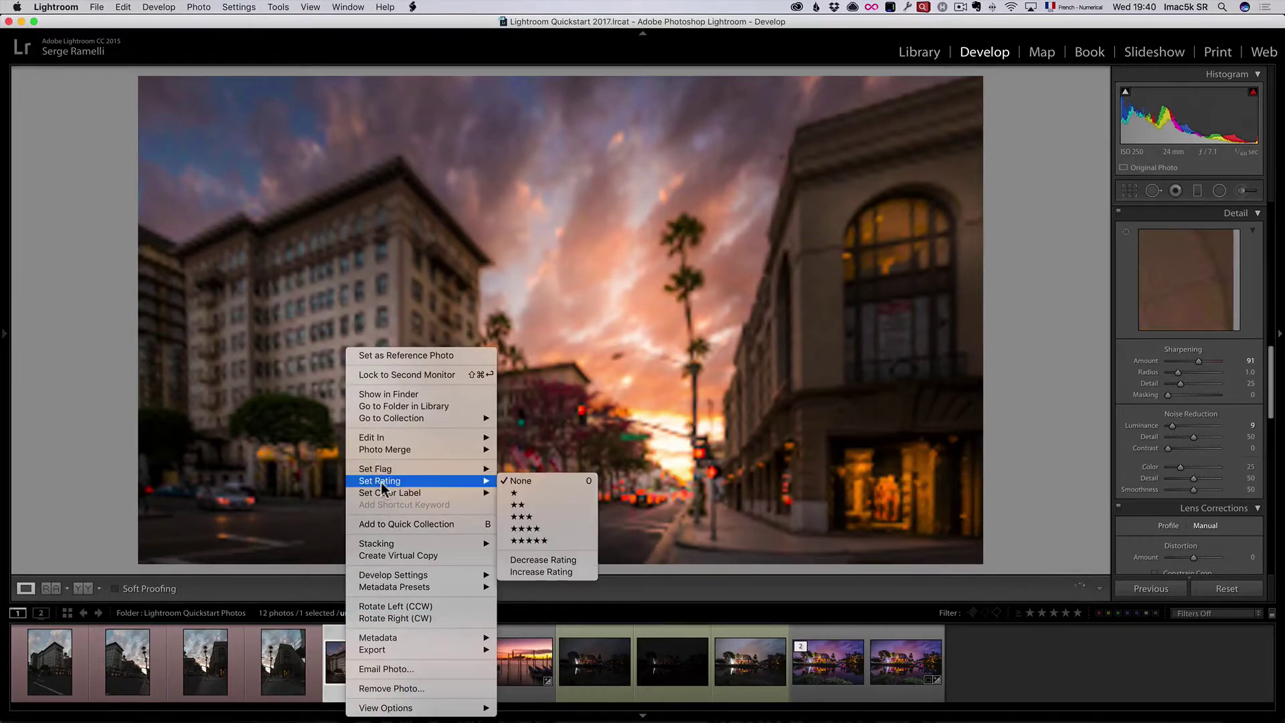
{"action": "left_click", "coordinate": [554, 493]}
{"action": "left_click", "coordinate": [348, 631]}
{"action": "key", "text": "1"}
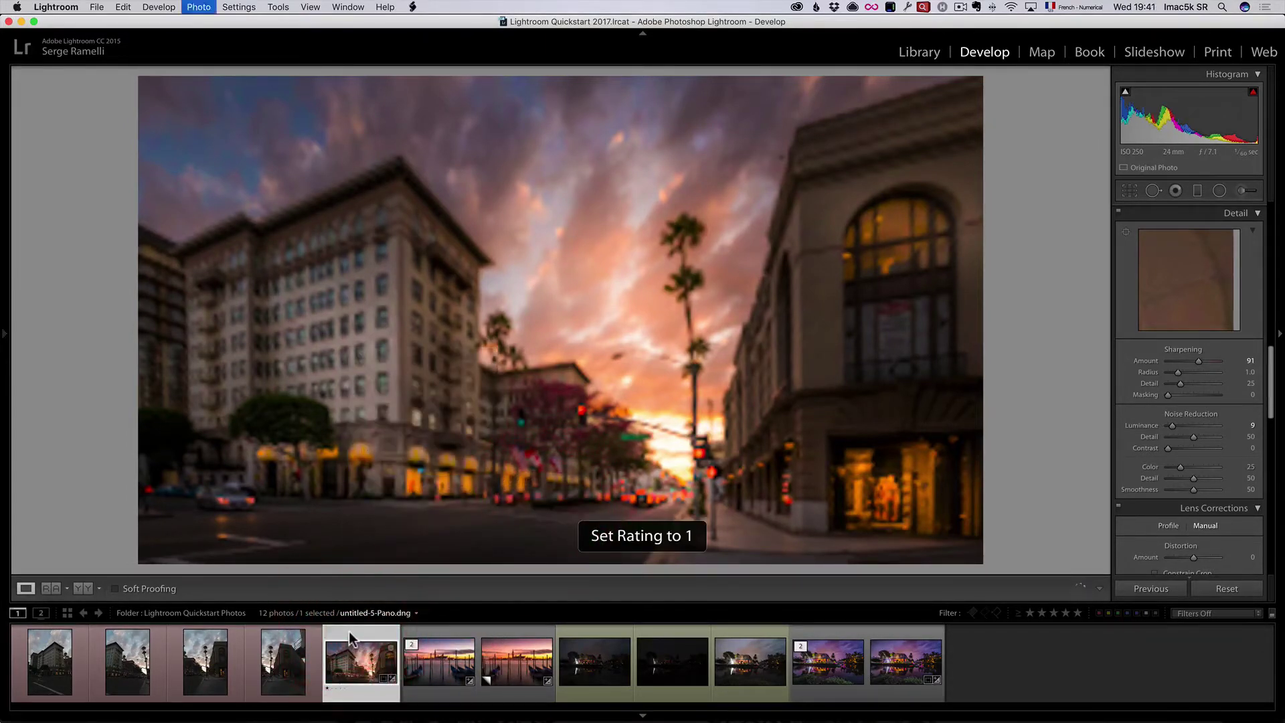
{"action": "key", "text": "2"}
{"action": "key", "text": "1"}
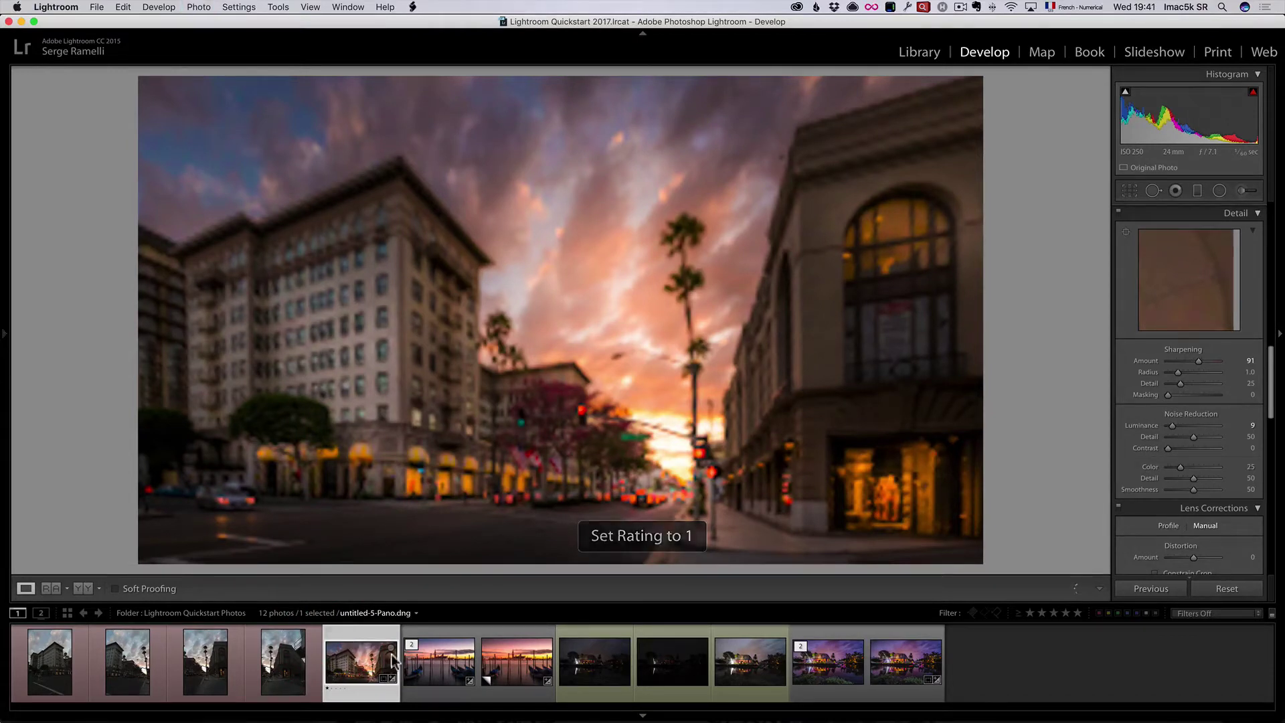
Rate the gondola sunset virtual copy and the canal house photo untitled-8-HDR-Edit.tif one star each
{"action": "left_click", "coordinate": [510, 661]}
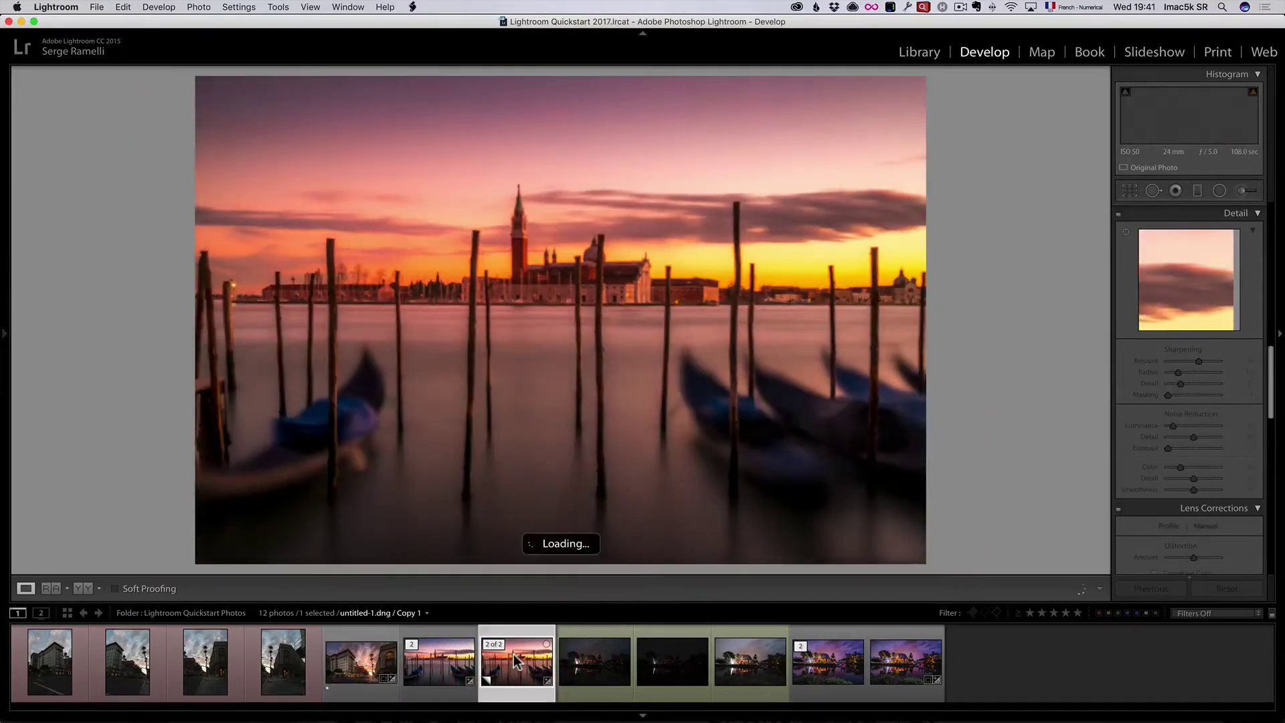
{"action": "key", "text": "1"}
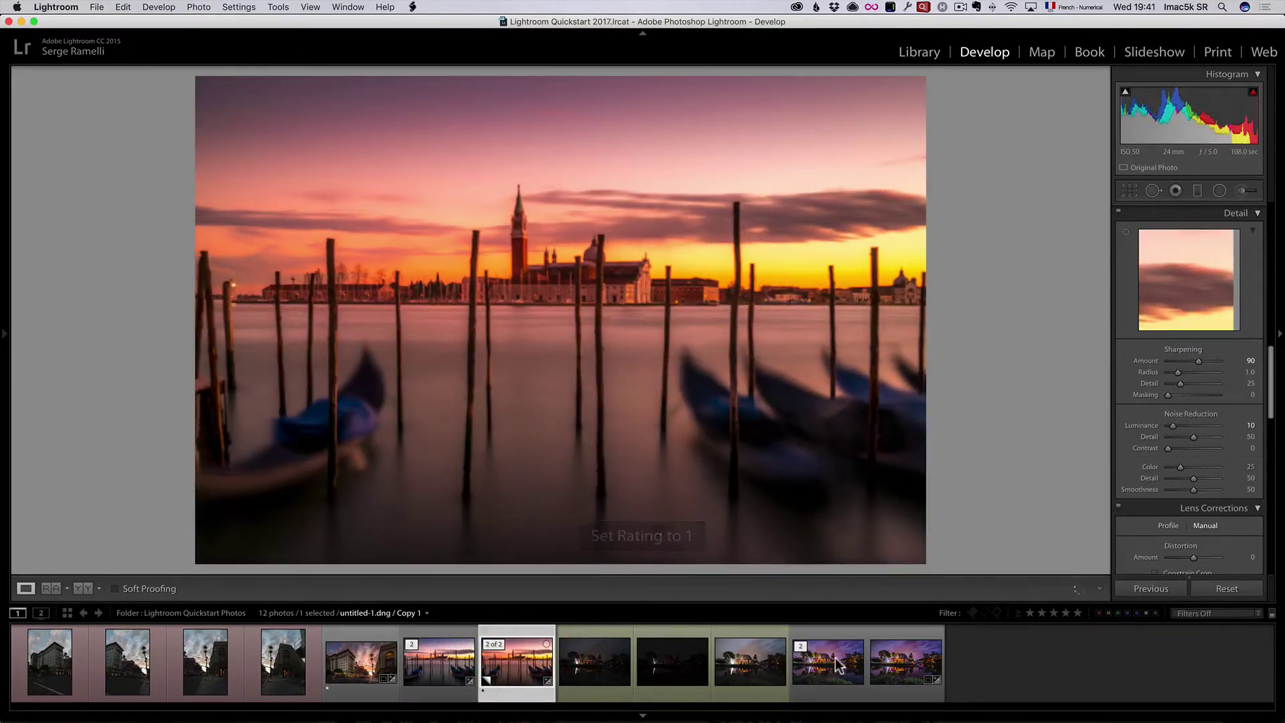
{"action": "left_click", "coordinate": [827, 666]}
{"action": "key", "text": "1"}
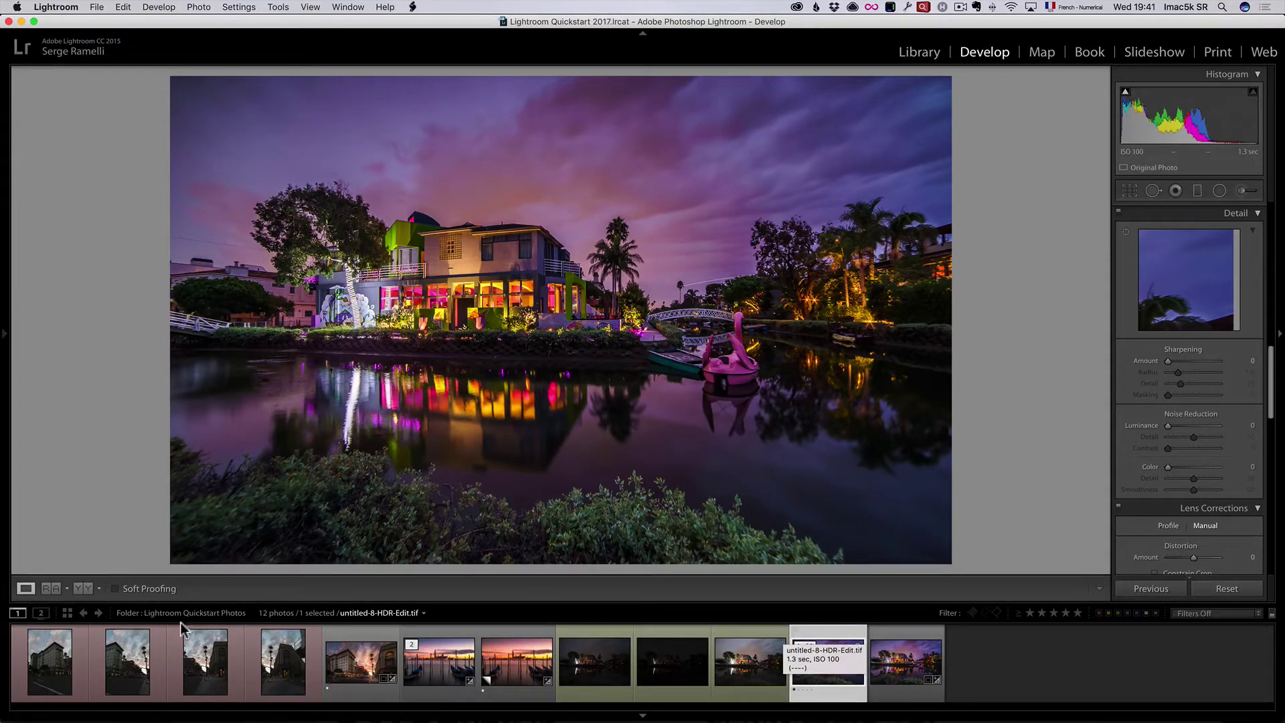
Filter the filmstrip to photos rated one star and higher and browse through the filtered photos
{"action": "left_click", "coordinate": [1029, 612]}
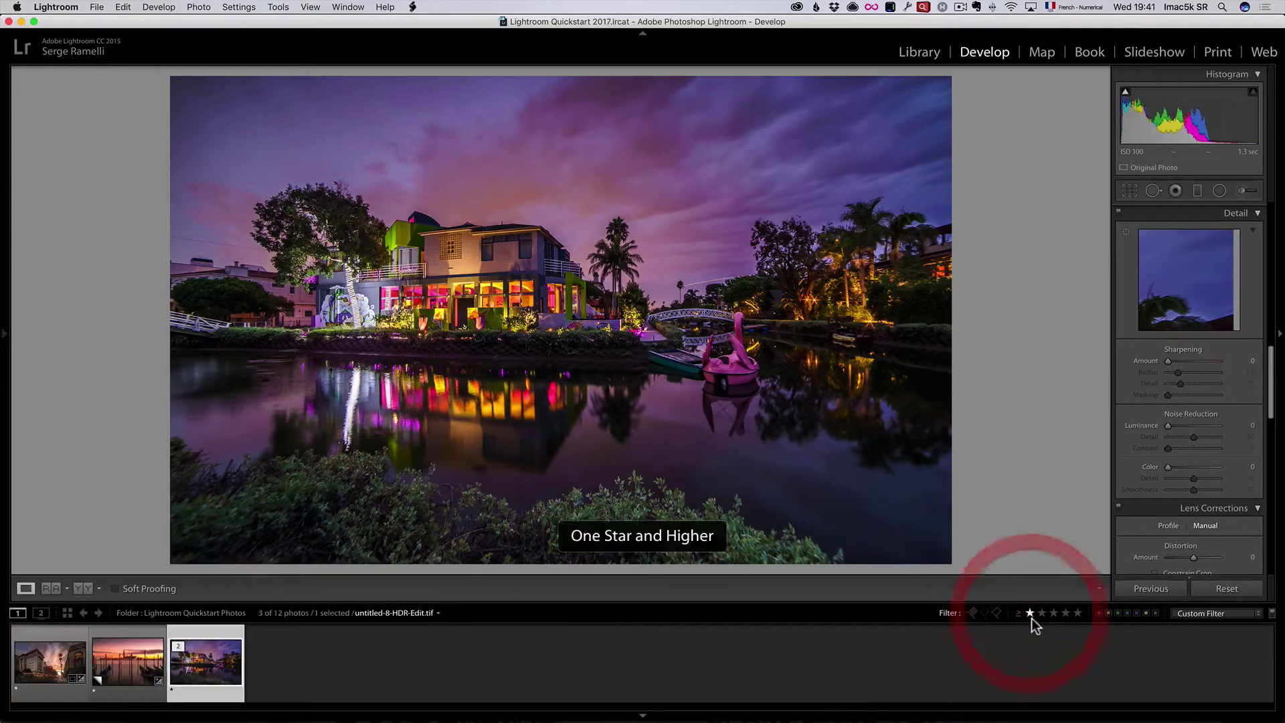
{"action": "left_click", "coordinate": [44, 669]}
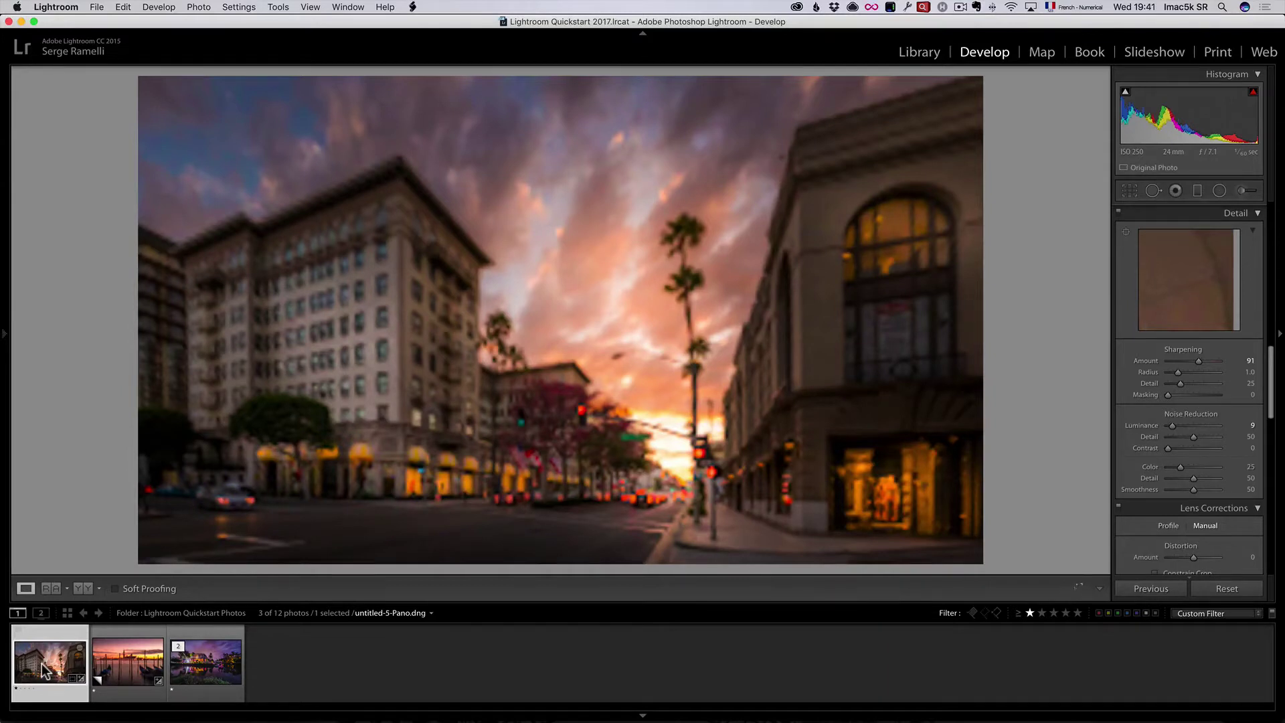
{"action": "key", "text": "Right"}
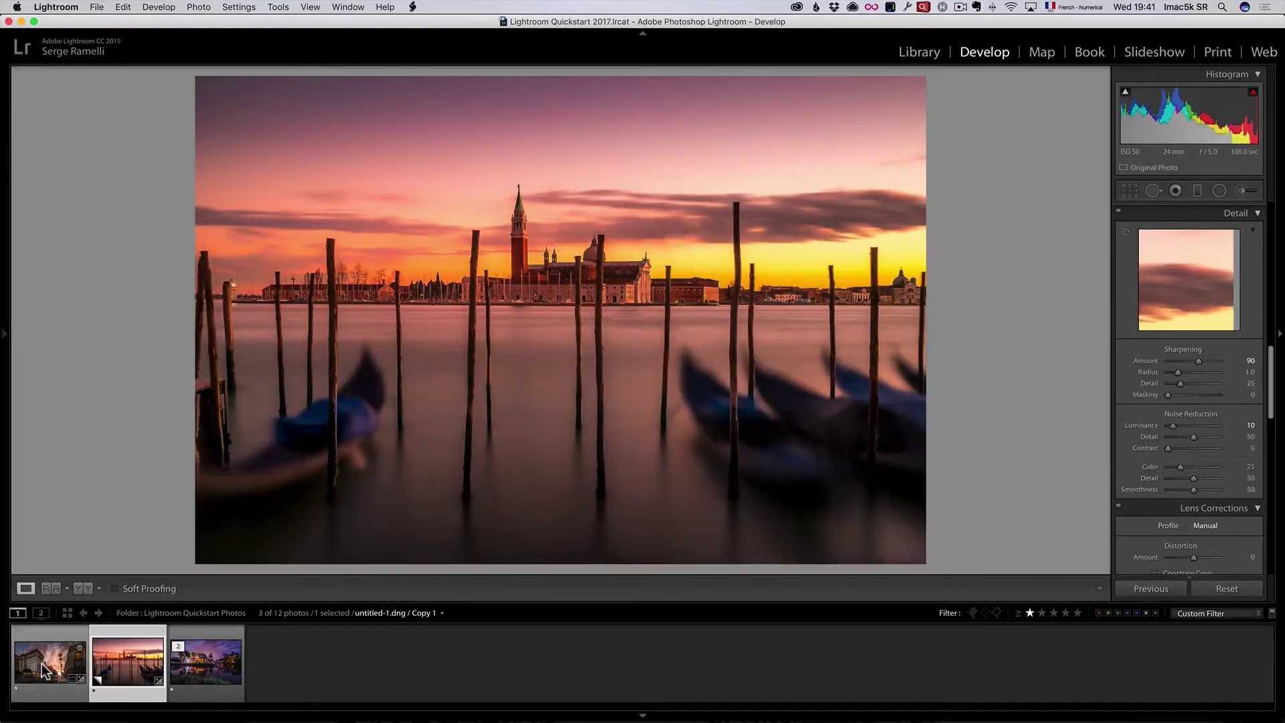
{"action": "key", "text": "Right"}
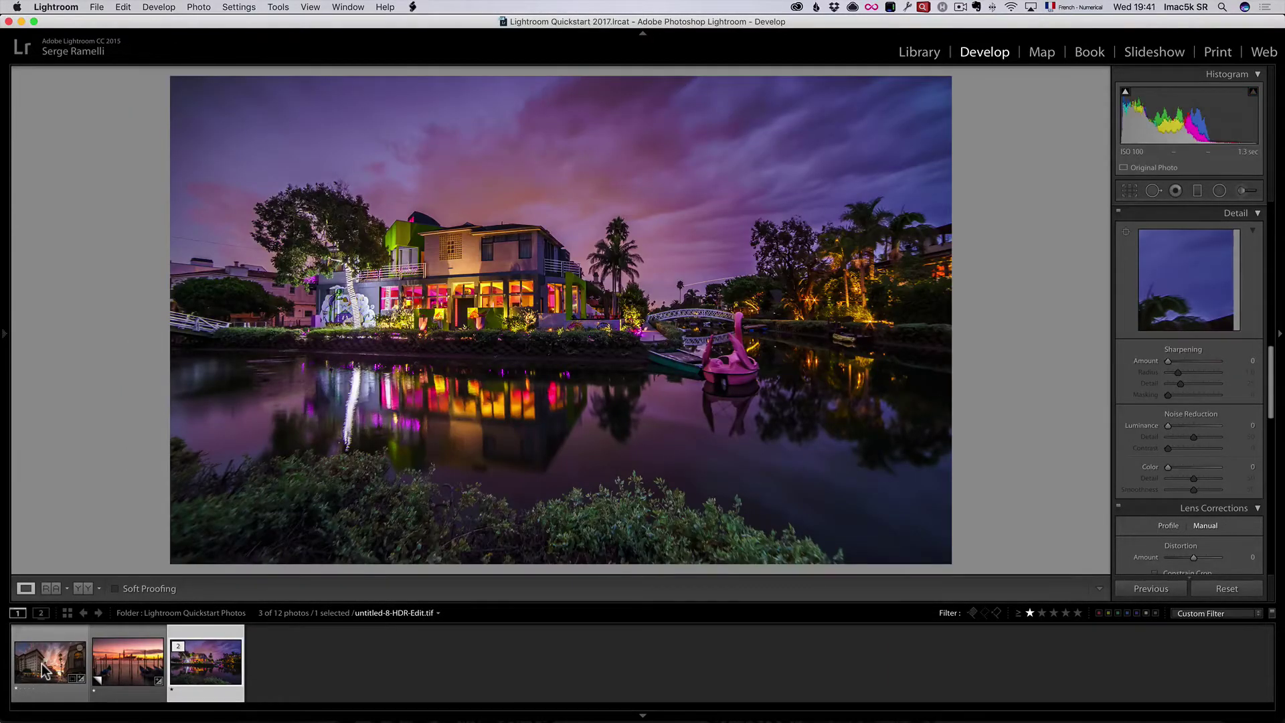
{"action": "key", "text": "Left"}
{"action": "key", "text": "Left"}
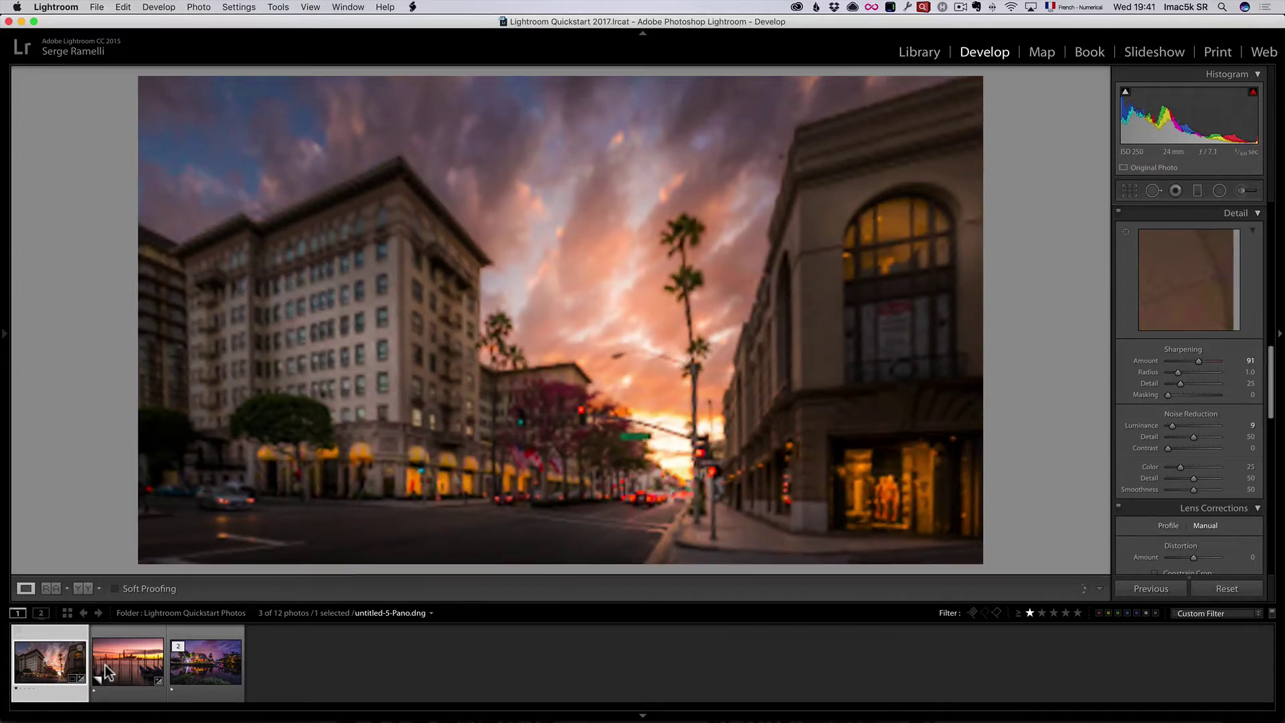
Select all three filtered photos and open the export settings for them
{"action": "left_click", "coordinate": [204, 665], "text": "shift"}
{"action": "right_click", "coordinate": [205, 664]}
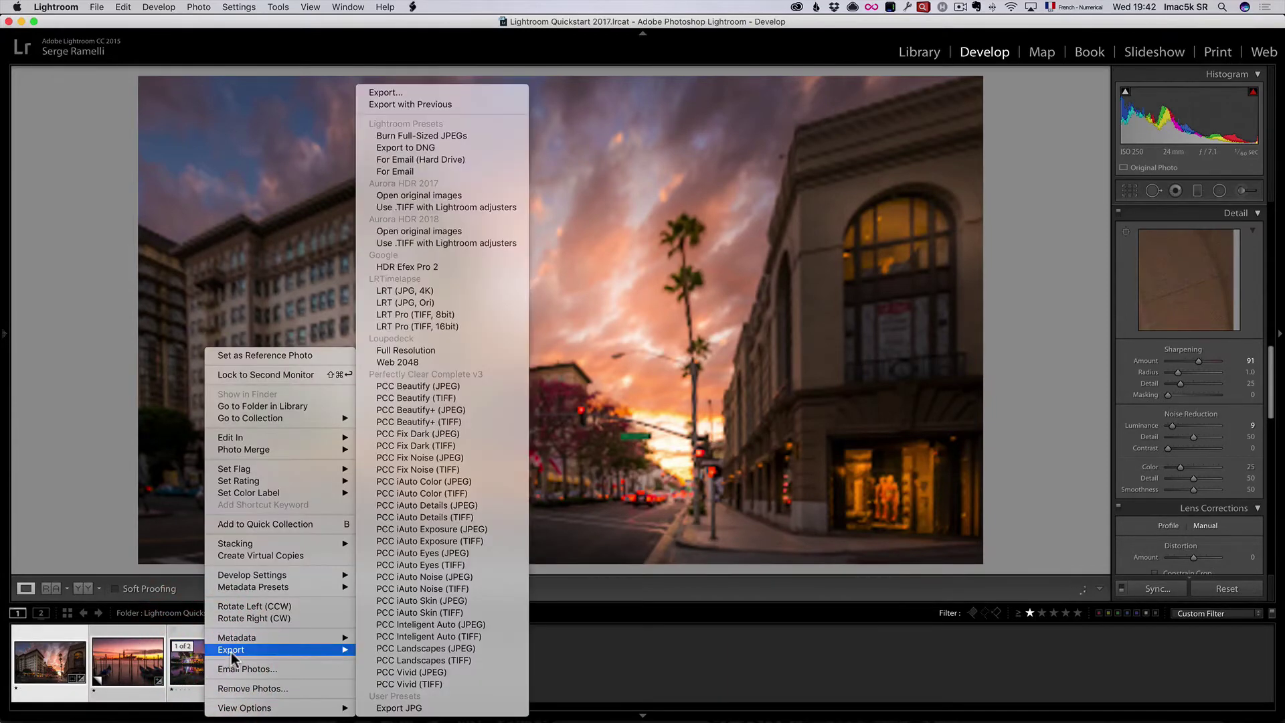
{"action": "left_click", "coordinate": [423, 93]}
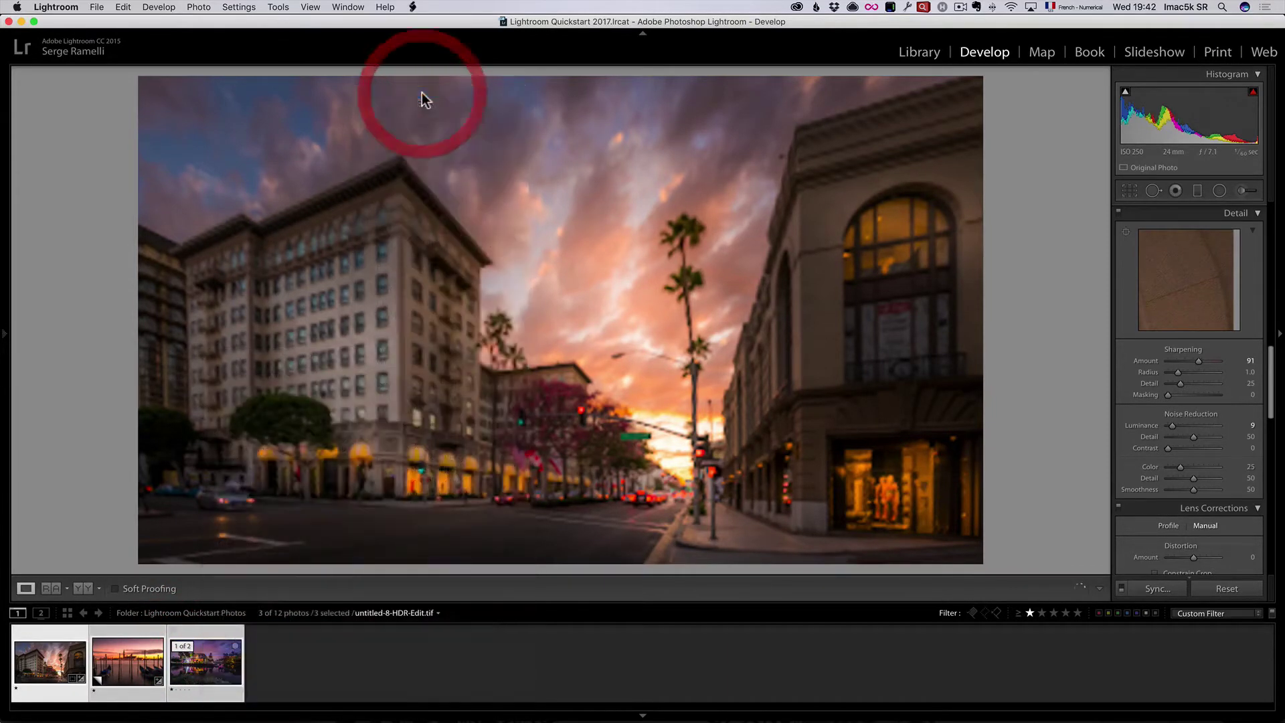
{"action": "left_click_drag", "start_coordinate": [720, 67], "coordinate": [477, 30]}
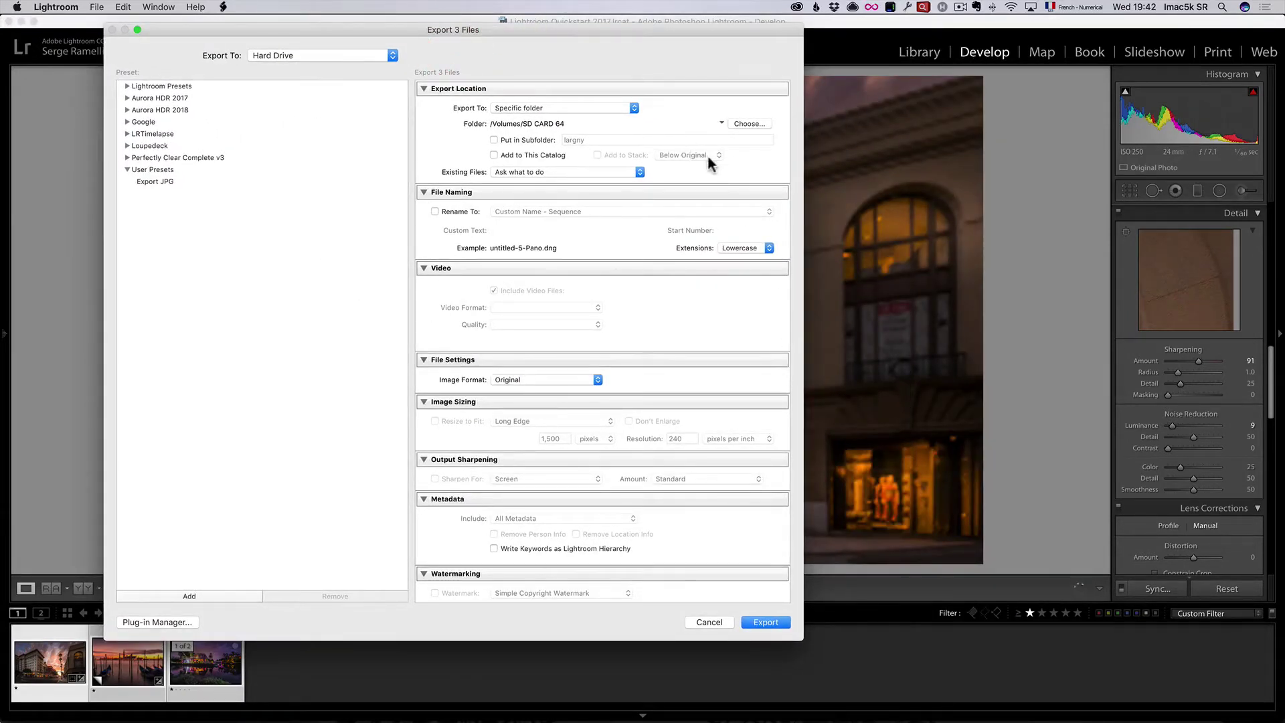
Set the export destination to a new folder named Export Low Resolution inside Lightroom Quickstart Photos on the Drobo drive
{"action": "left_click", "coordinate": [747, 123]}
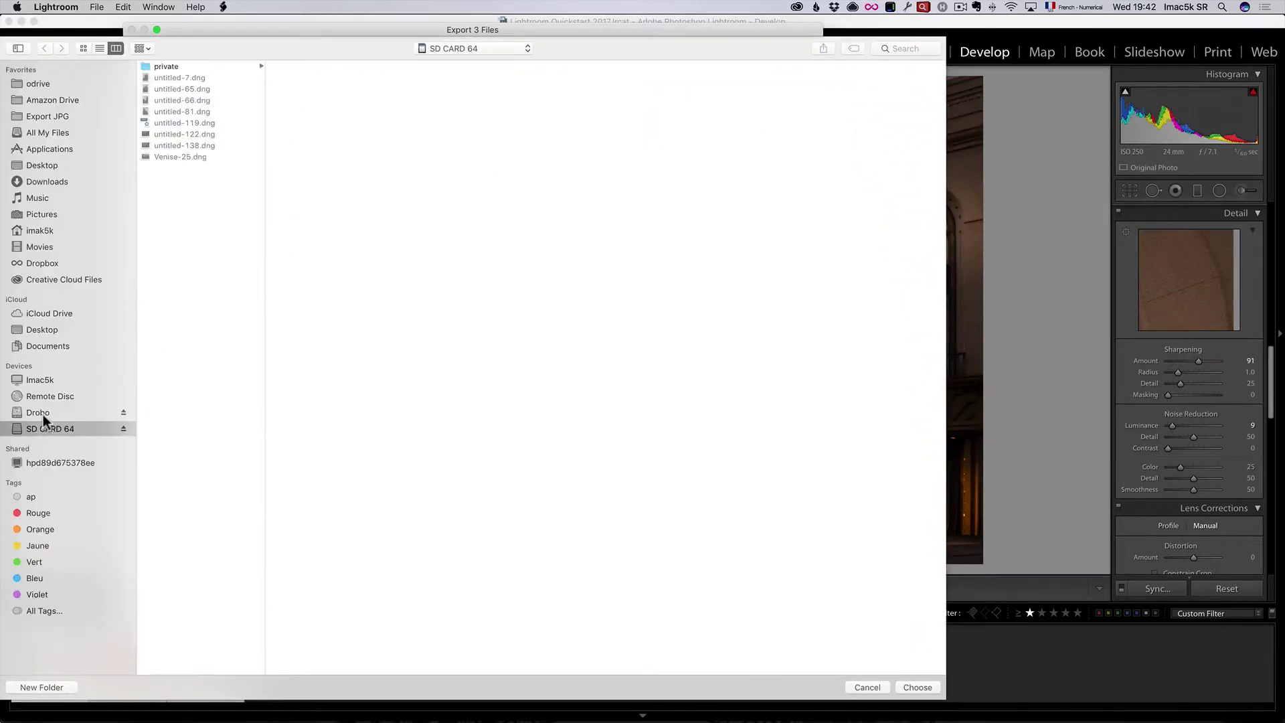
{"action": "left_click", "coordinate": [42, 415]}
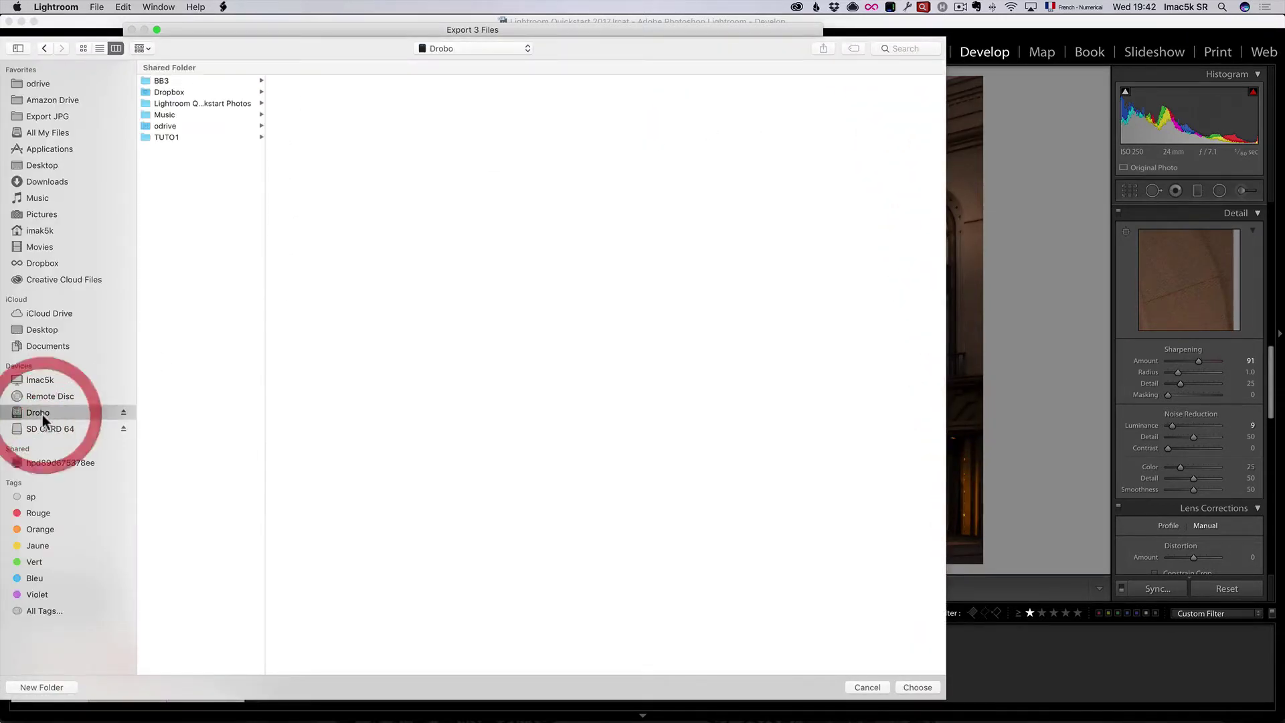
{"action": "left_click", "coordinate": [183, 103]}
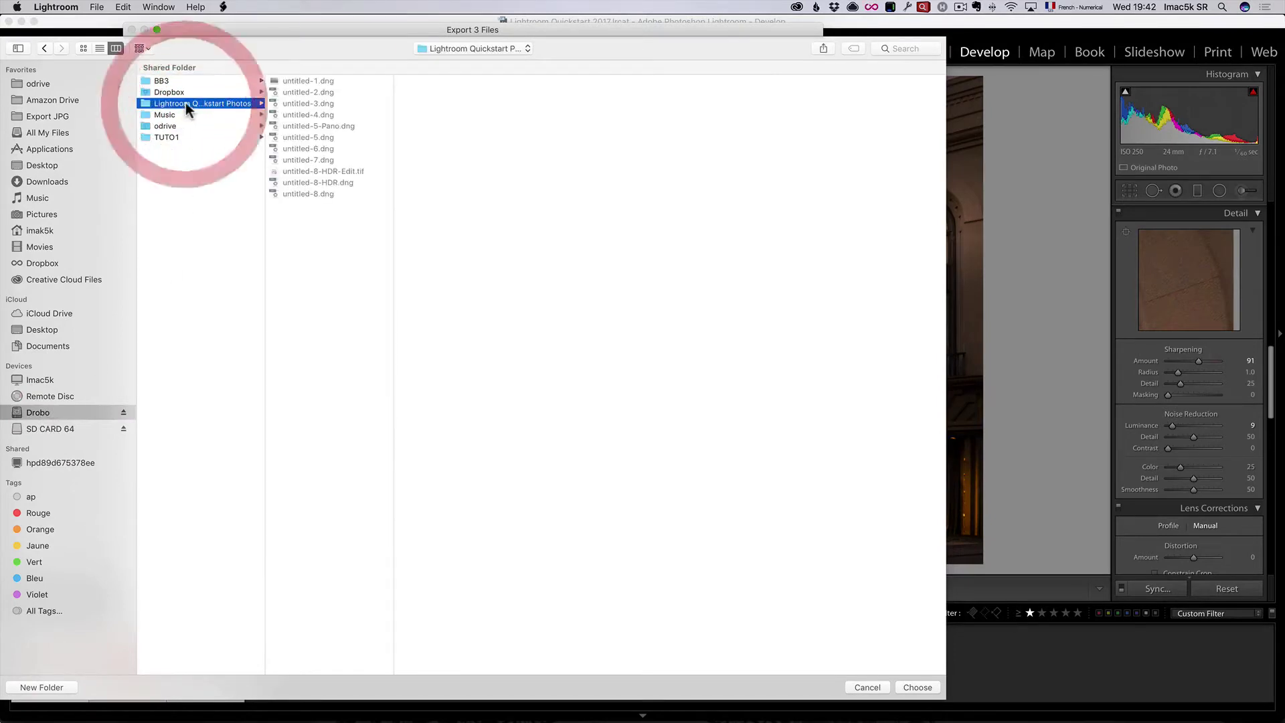
{"action": "left_click", "coordinate": [56, 689]}
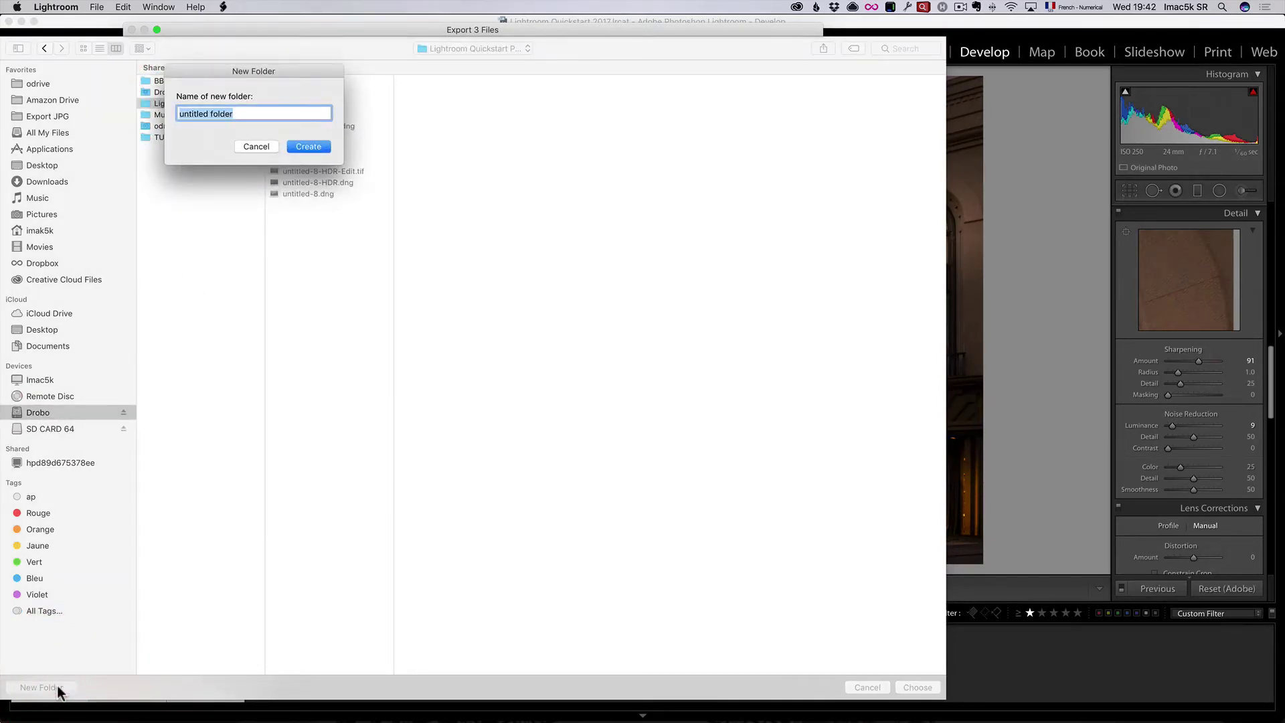
{"action": "type", "text": "Export Low"}
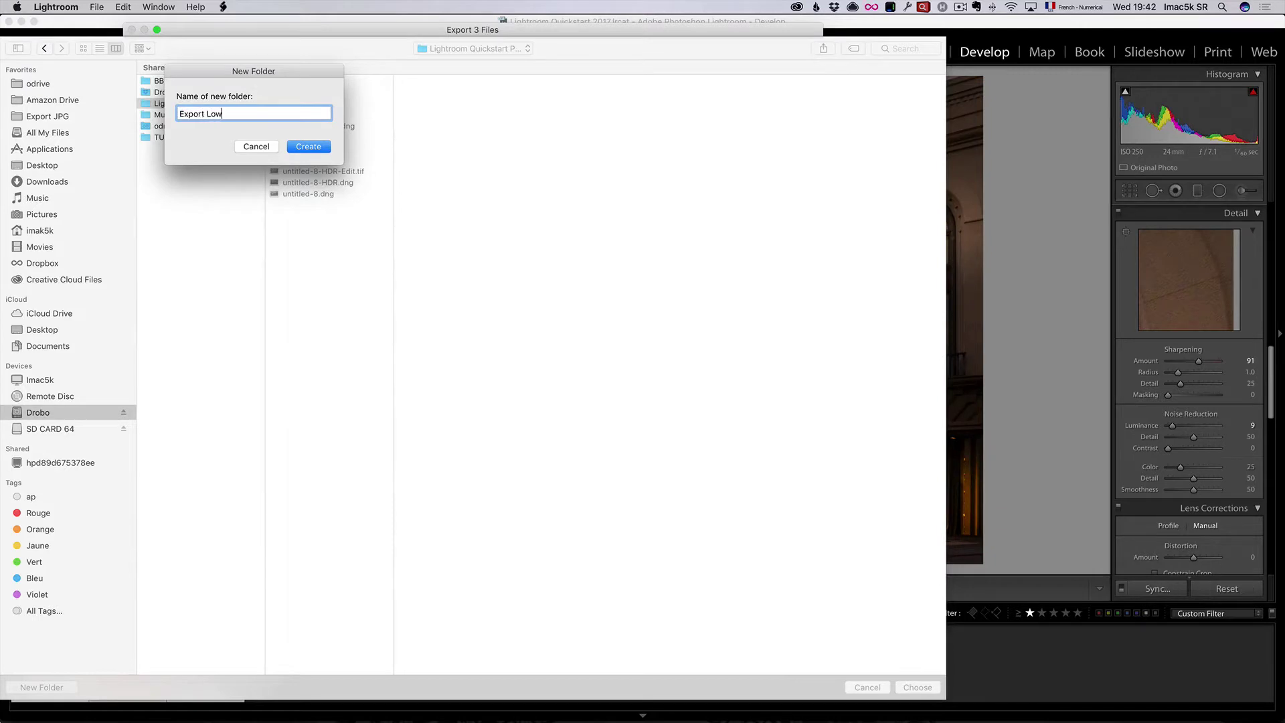
{"action": "type", "text": " Resolution"}
{"action": "key", "text": "Return"}
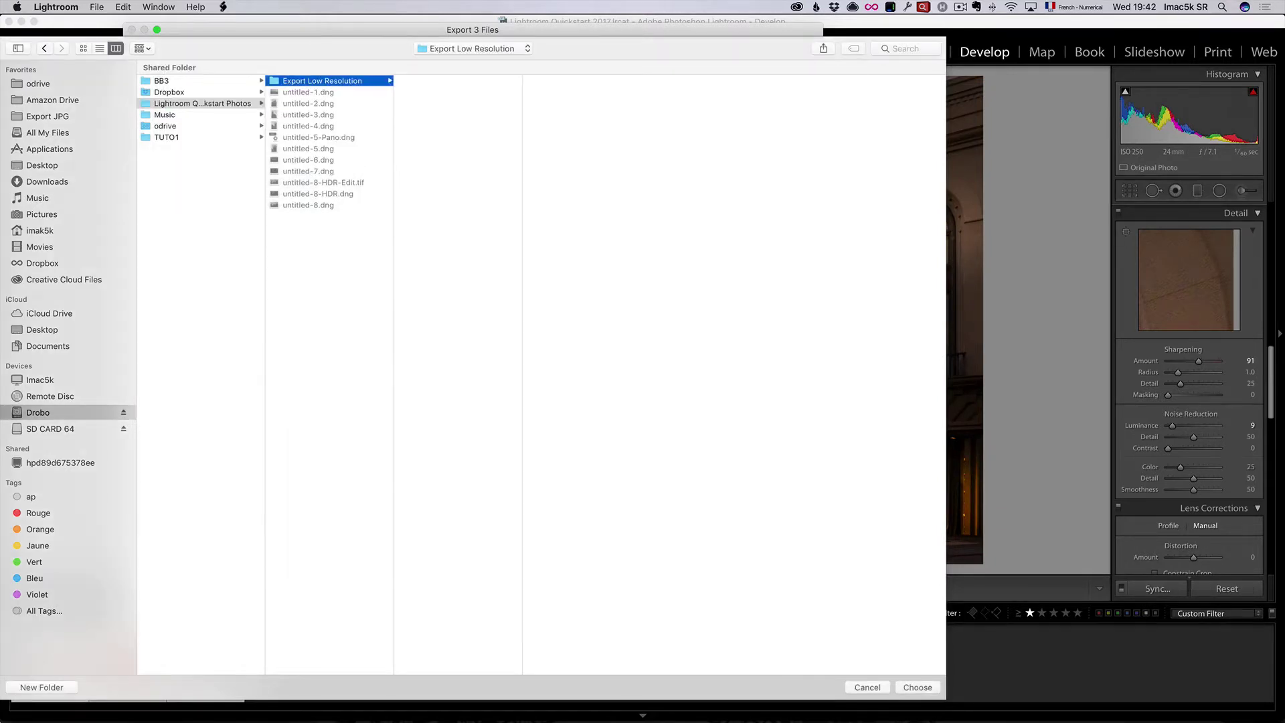
{"action": "left_click", "coordinate": [917, 687]}
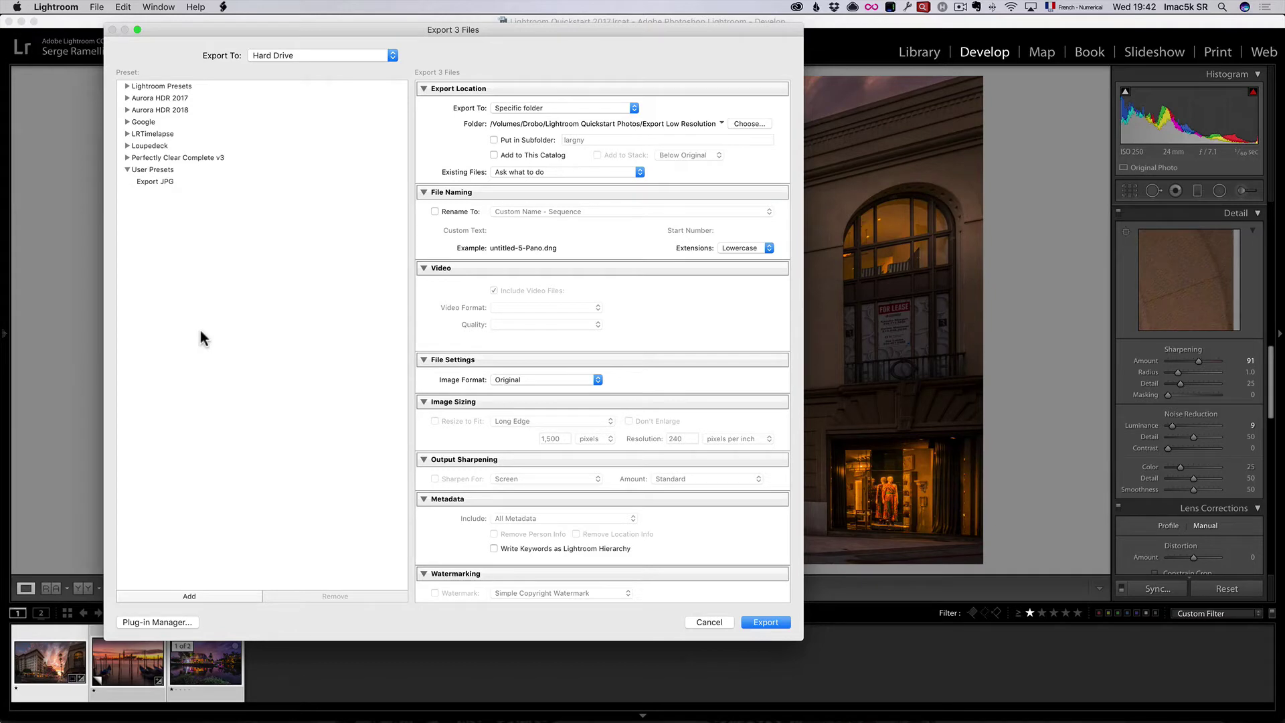
Set the export format to JPEG and the resize-to-fit long edge to 1920 pixels
{"action": "left_click", "coordinate": [545, 378]}
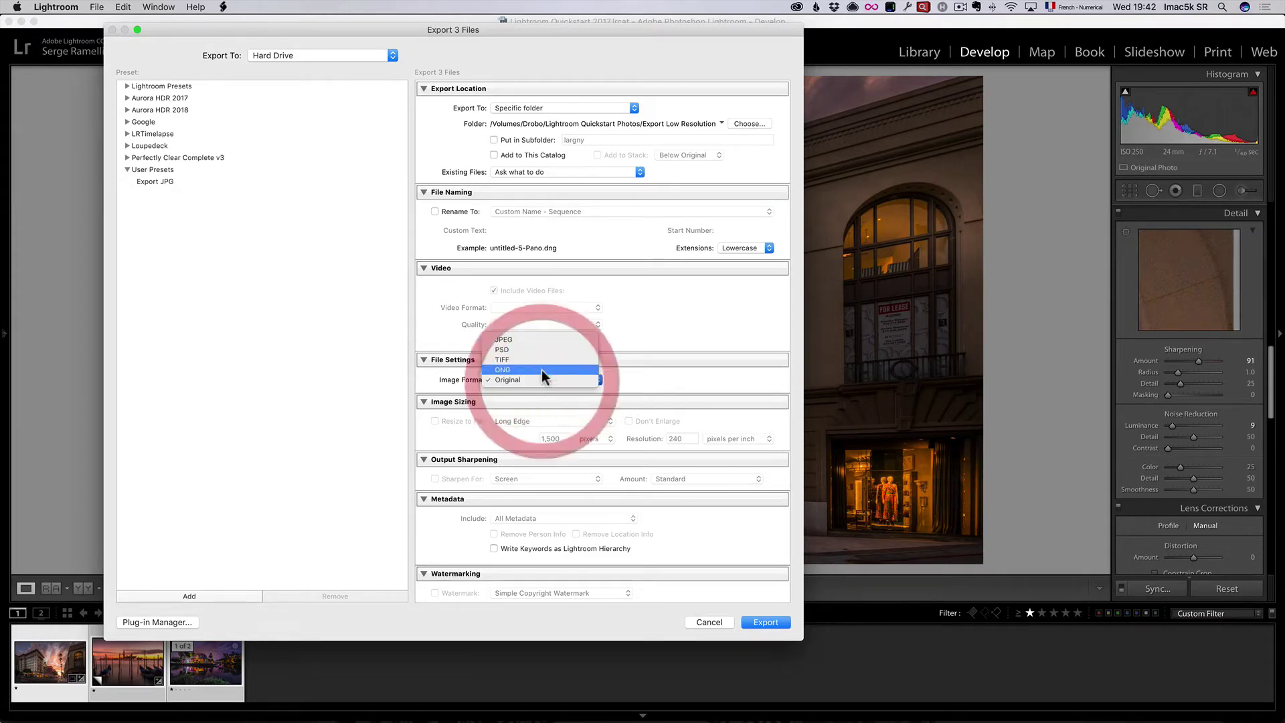
{"action": "left_click", "coordinate": [542, 340]}
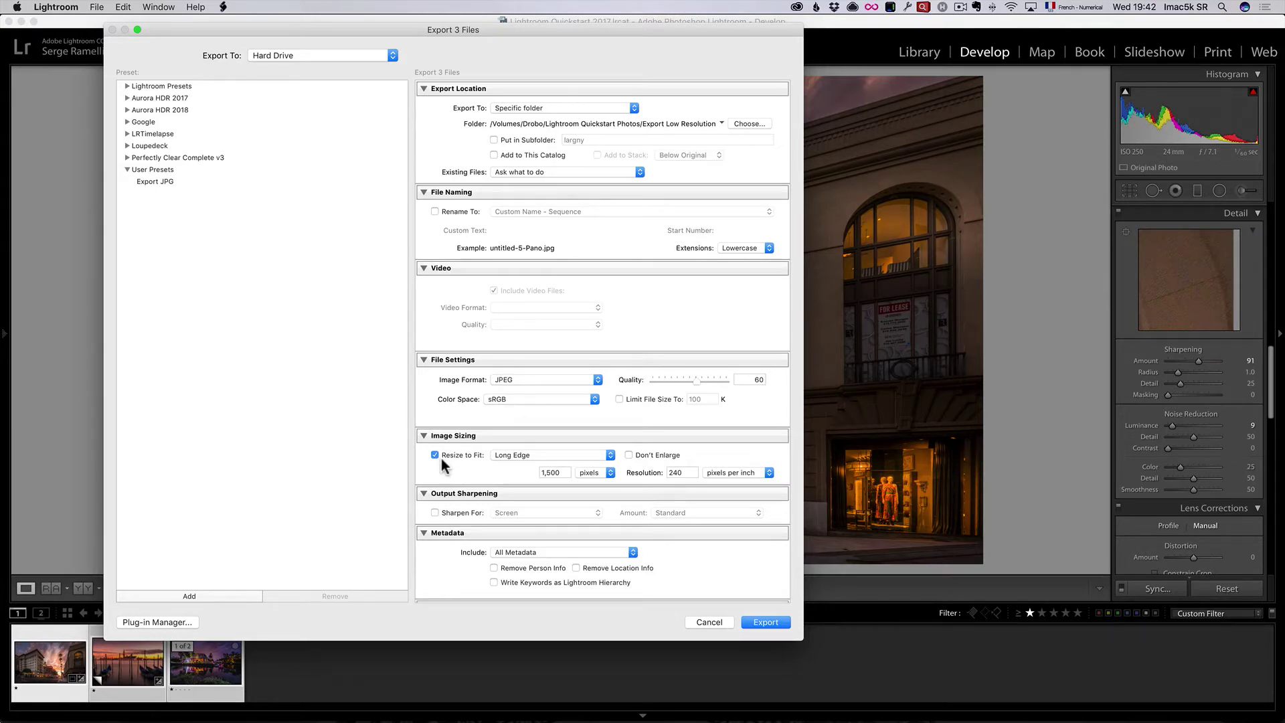
{"action": "left_click", "coordinate": [514, 473]}
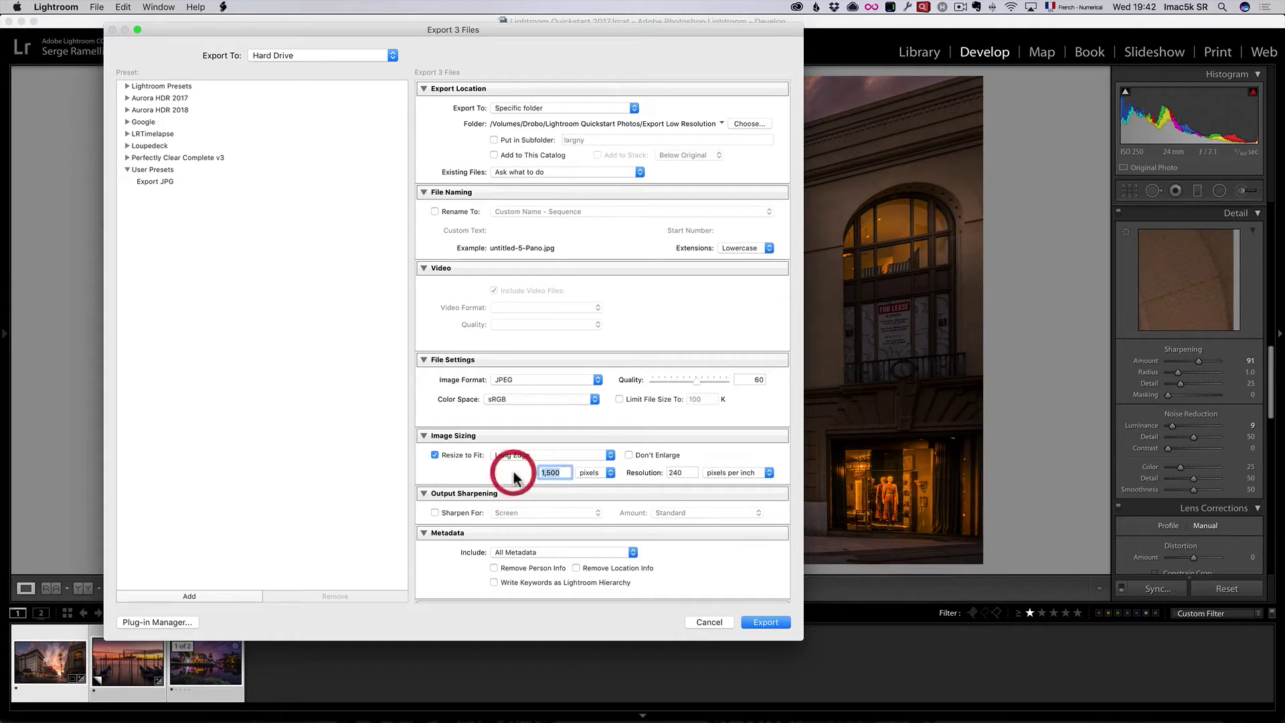
{"action": "type", "text": "1920"}
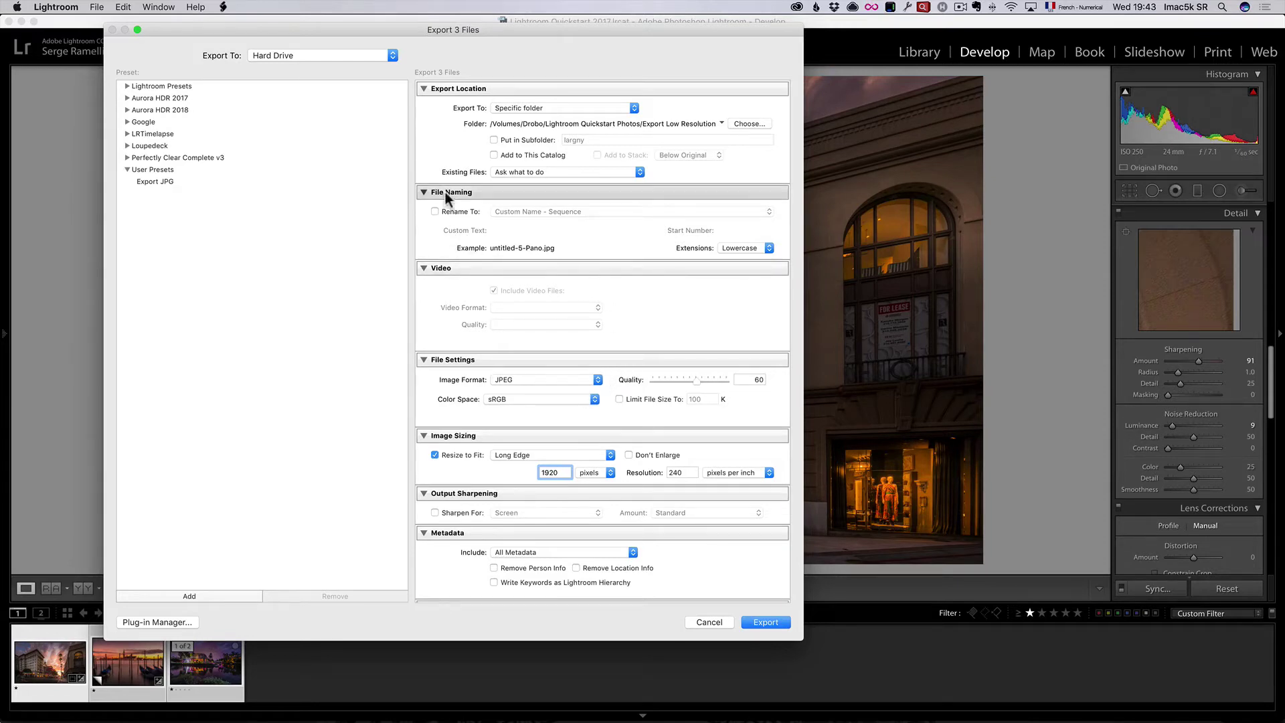
Rename the exported files with the Custom Name - Sequence template using the custom text LightroomQuickstart, and run the export
{"action": "left_click", "coordinate": [459, 212]}
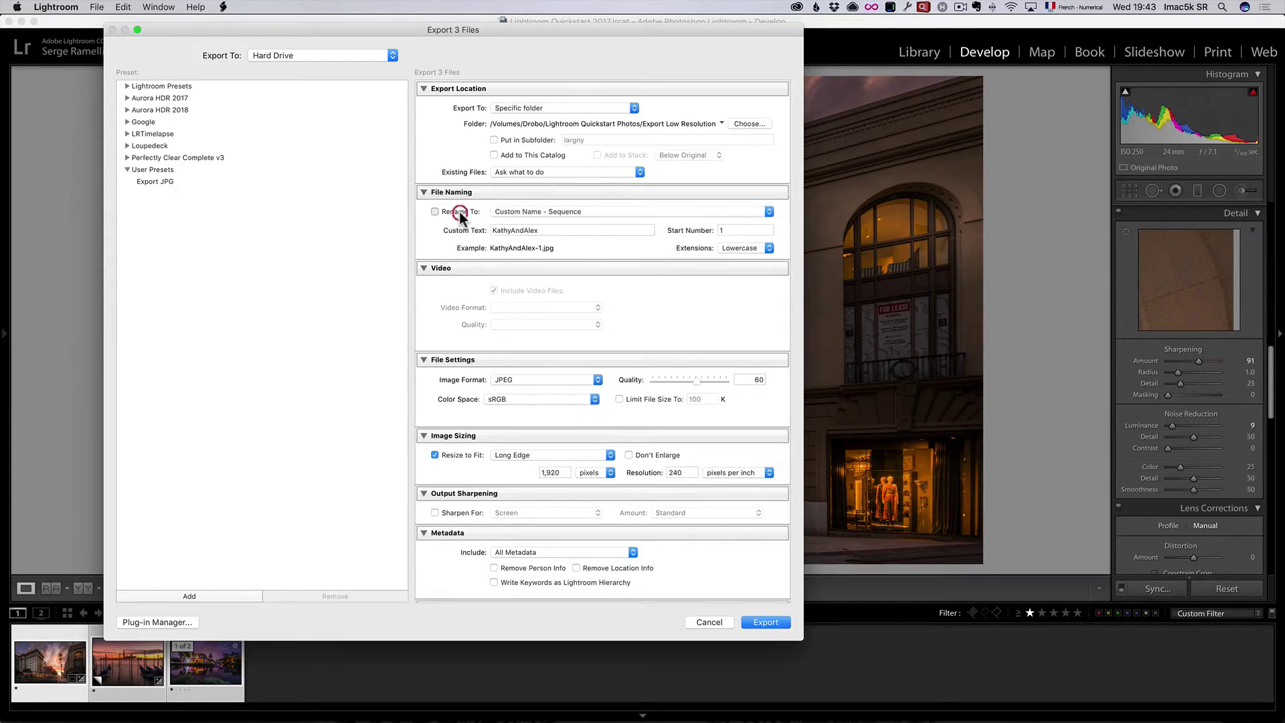
{"action": "left_click", "coordinate": [595, 211]}
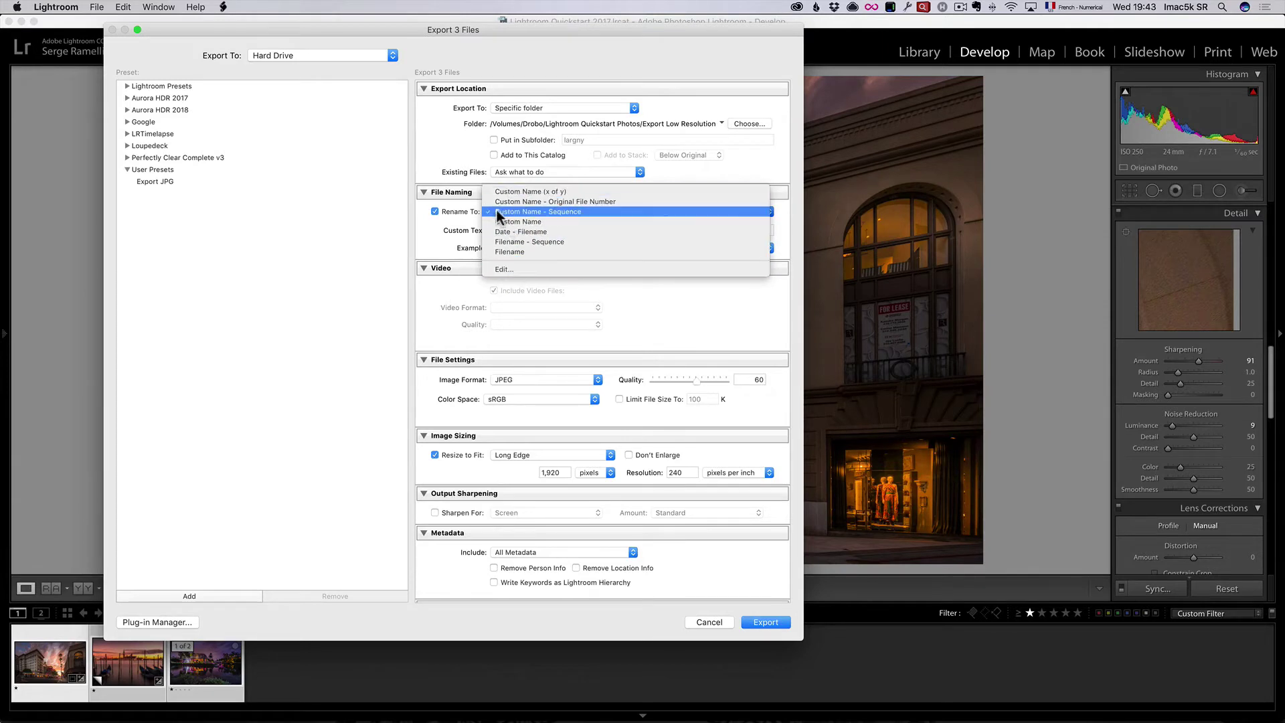
{"action": "left_click", "coordinate": [591, 213]}
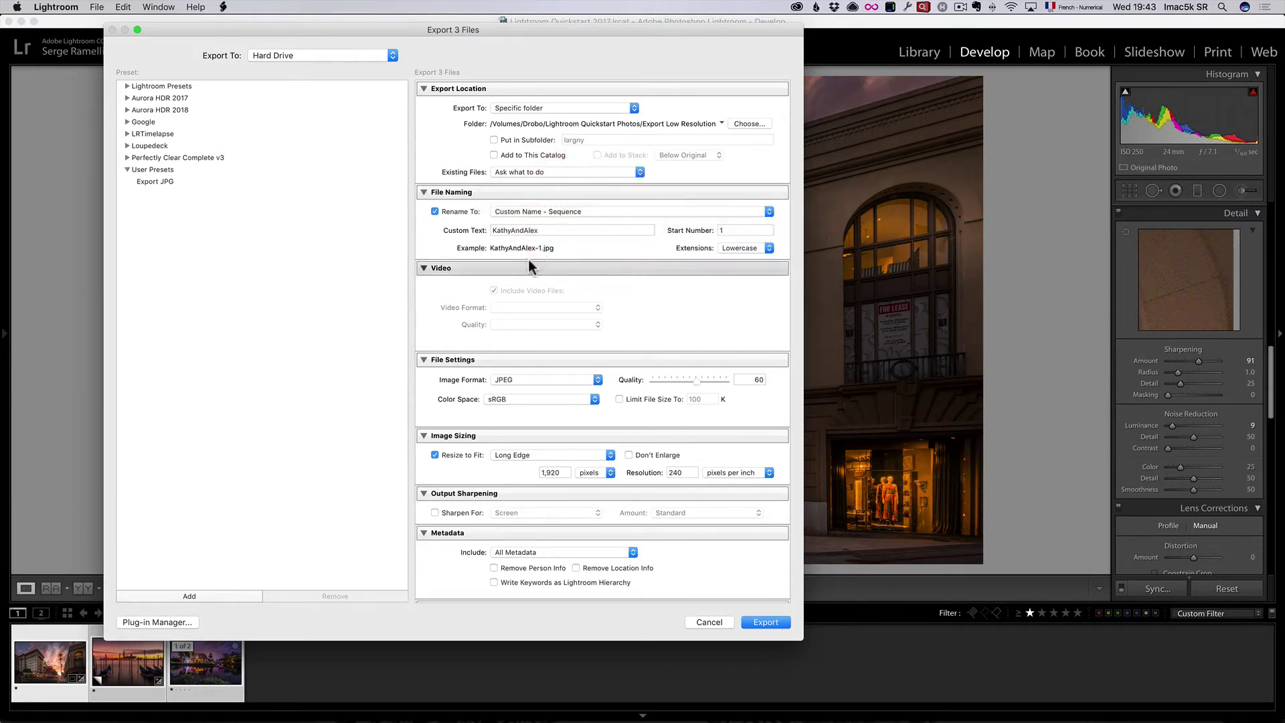
{"action": "left_click_drag", "start_coordinate": [540, 231], "coordinate": [486, 228]}
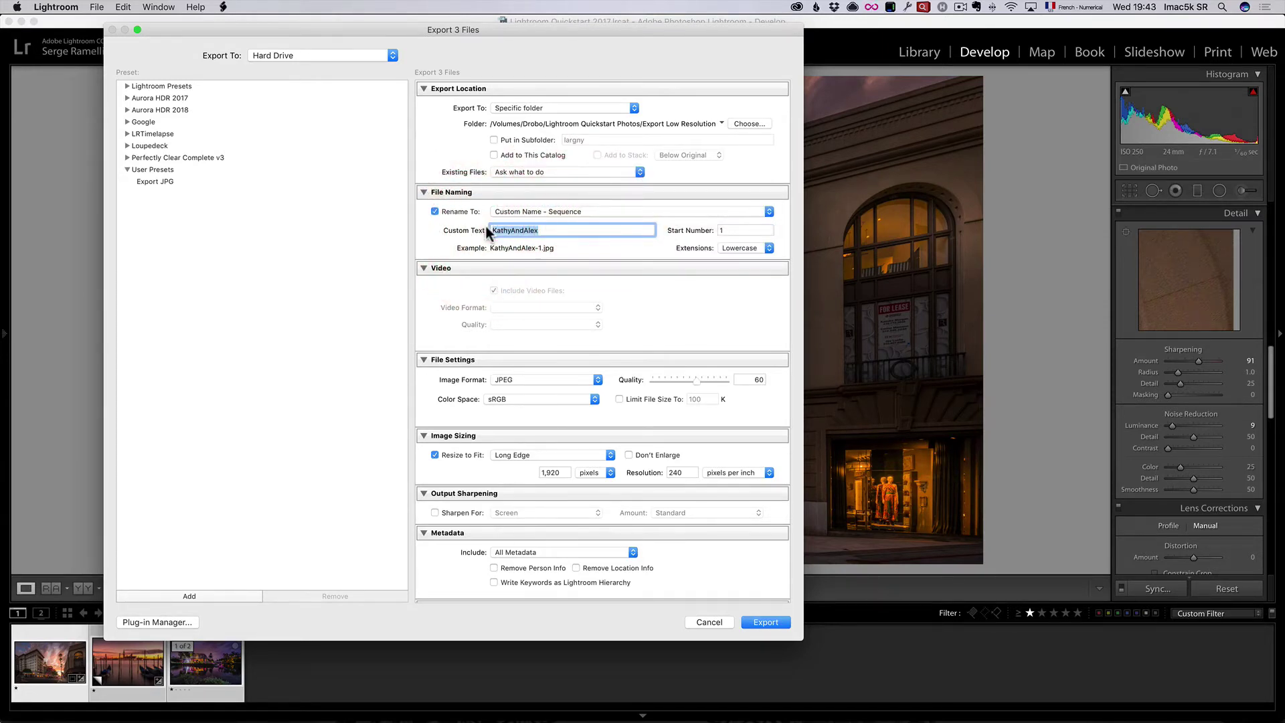
{"action": "type", "text": "LightroomQuickstart"}
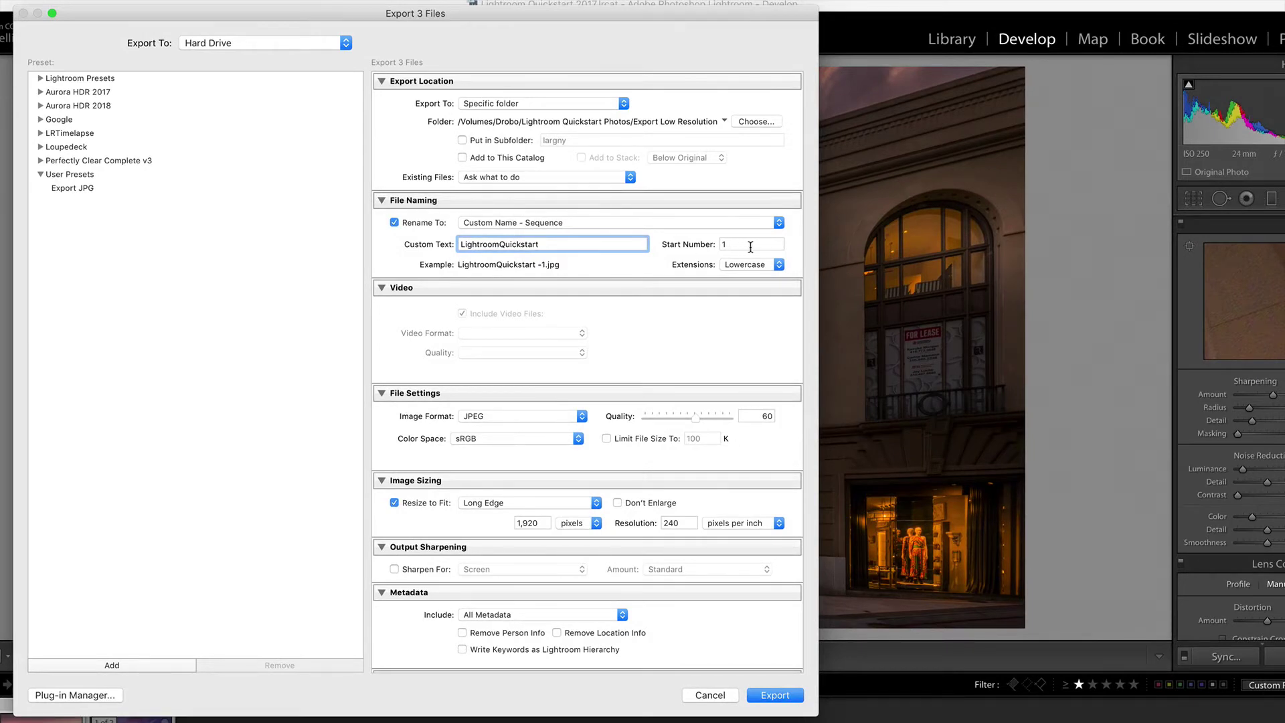
{"action": "scroll", "coordinate": [619, 387], "scroll_direction": "down", "scroll_amount": 3}
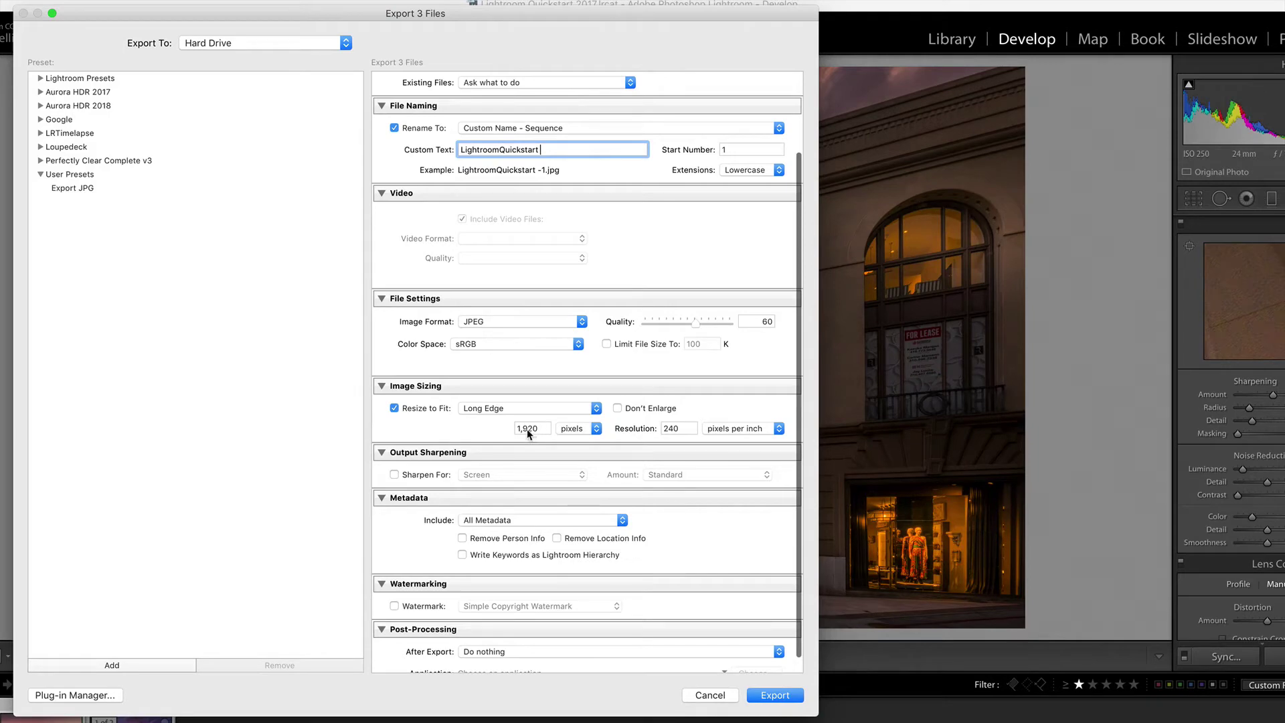
{"action": "left_click", "coordinate": [787, 699]}
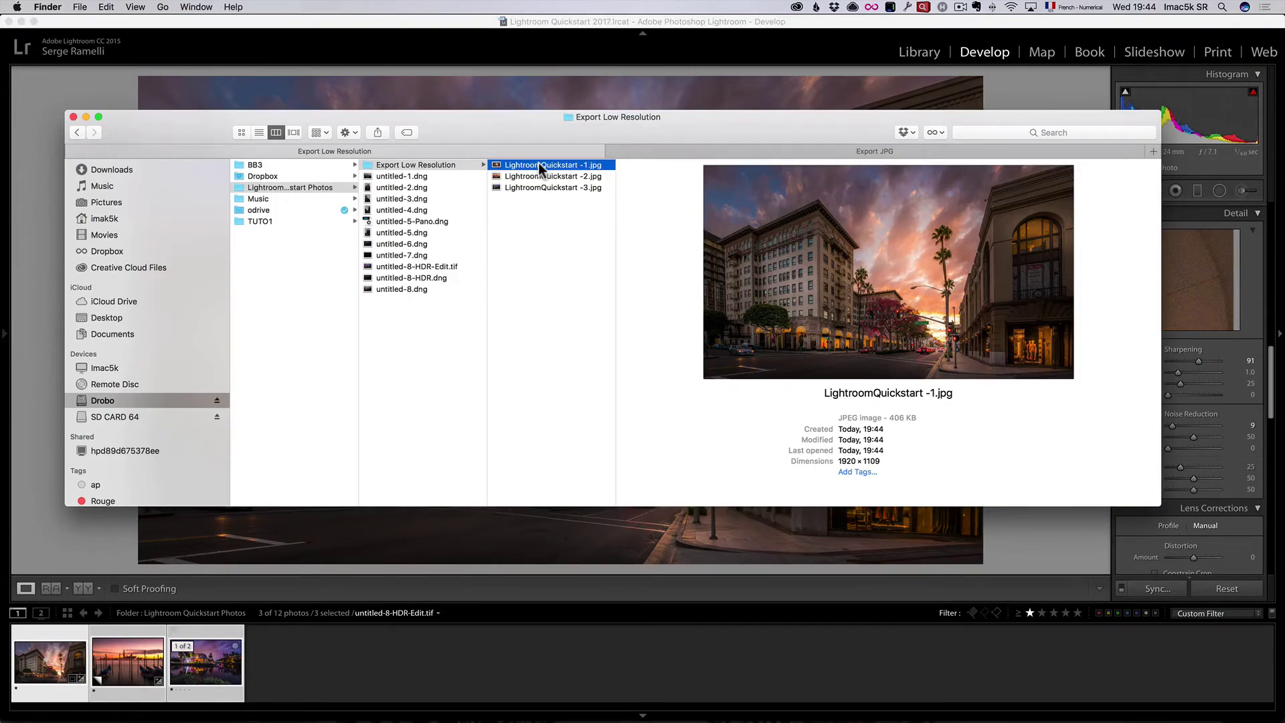
Preview the exported JPEGs in the Export Low Resolution folder, from LightroomQuickstart -1.jpg to LightroomQuickstart -3.jpg
{"action": "key", "text": "space"}
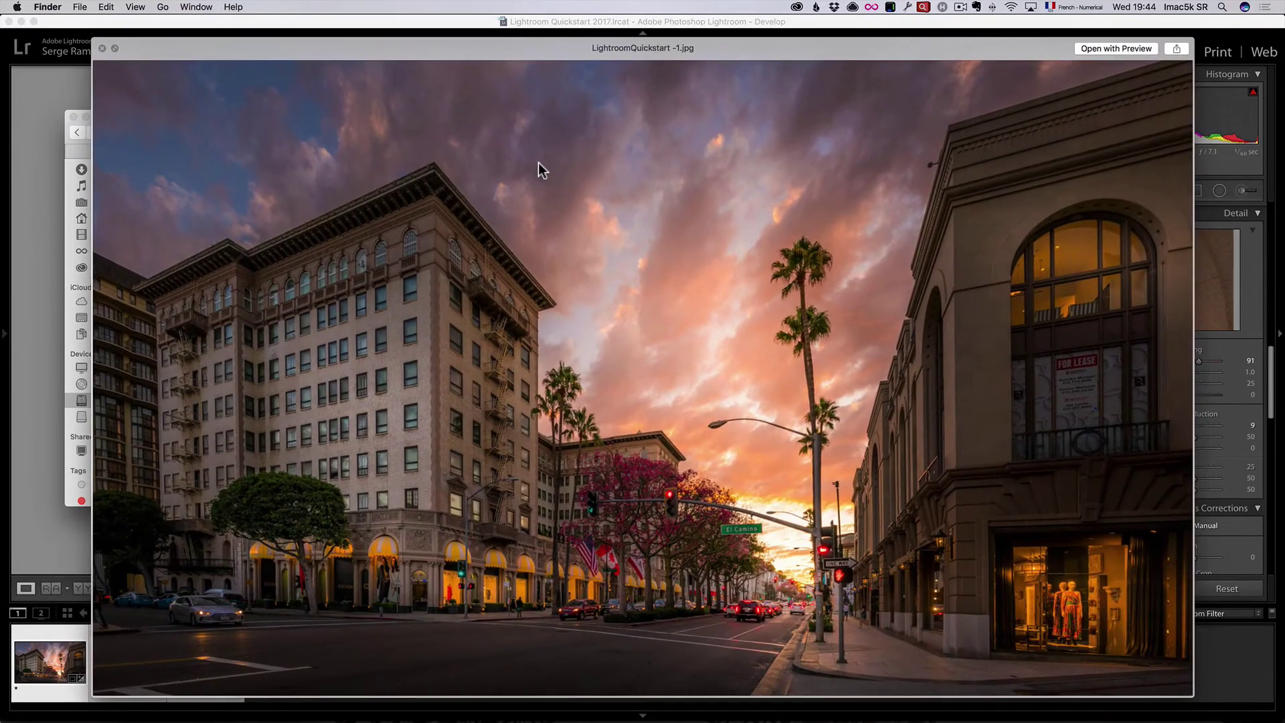
{"action": "key", "text": "space"}
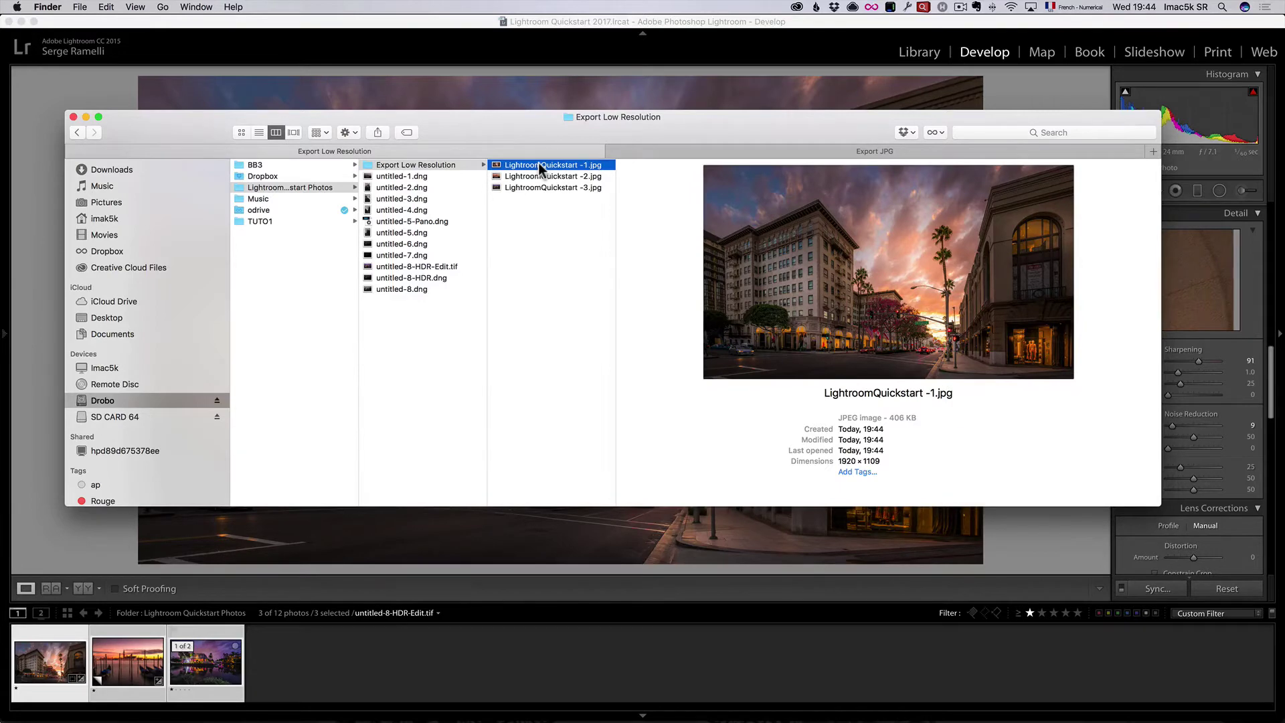
{"action": "key", "text": "Down"}
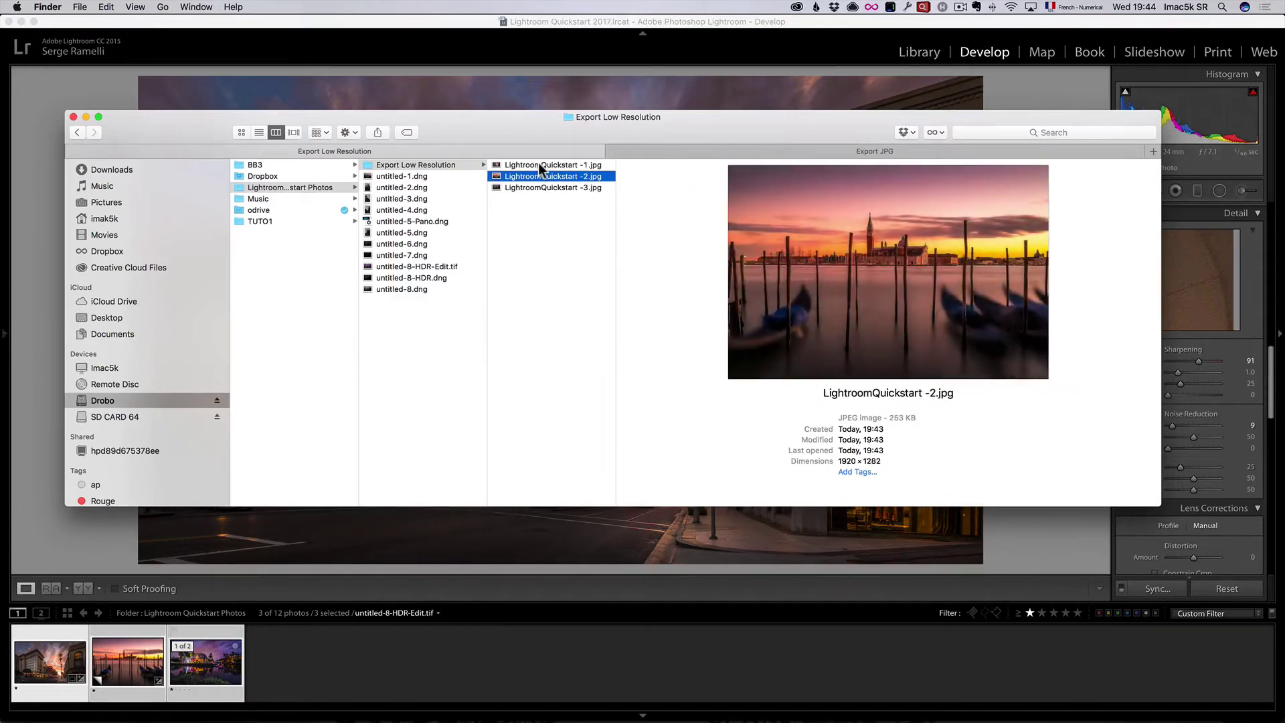
{"action": "key", "text": "Down"}
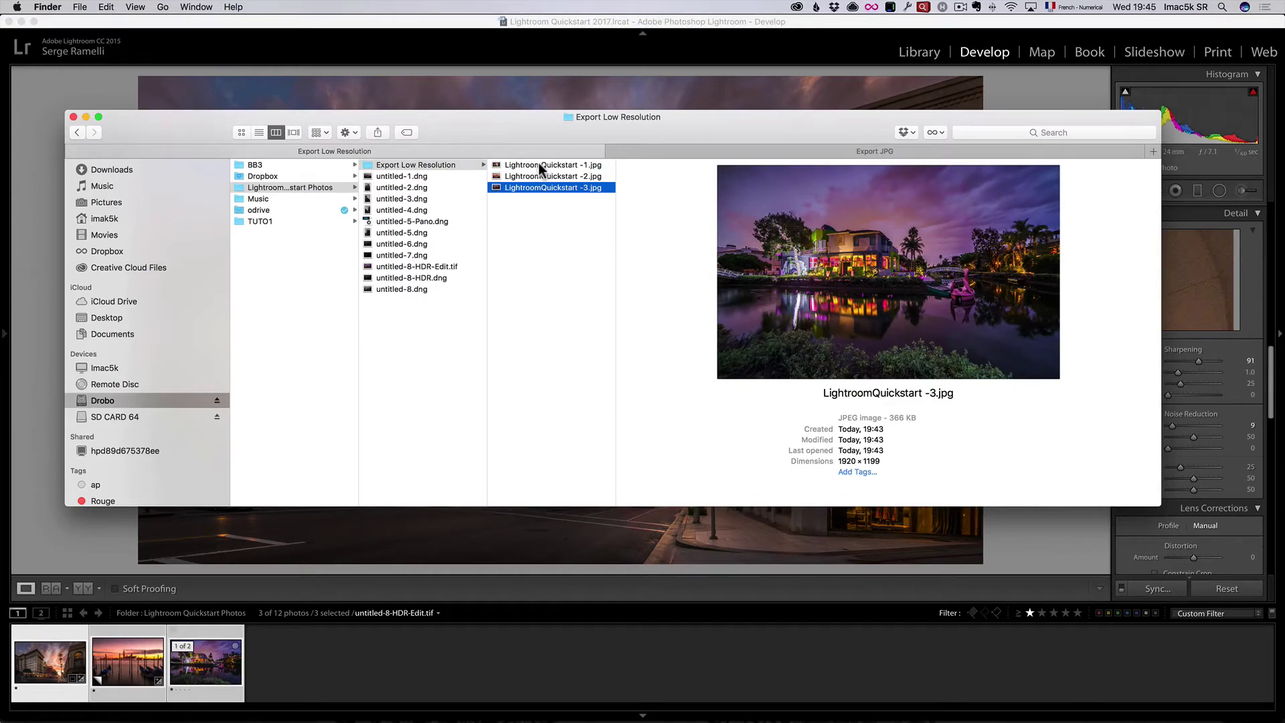
{"action": "key", "text": "Up"}
{"action": "key", "text": "Up"}
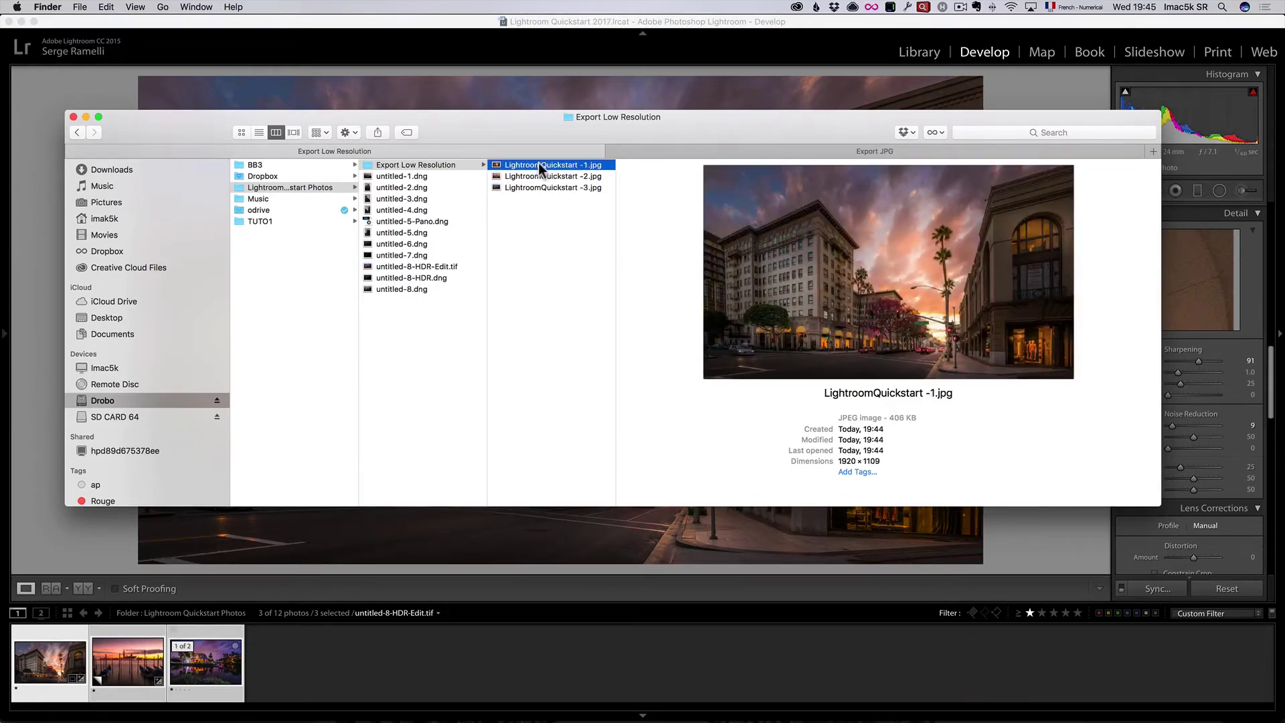
{"action": "key", "text": "space"}
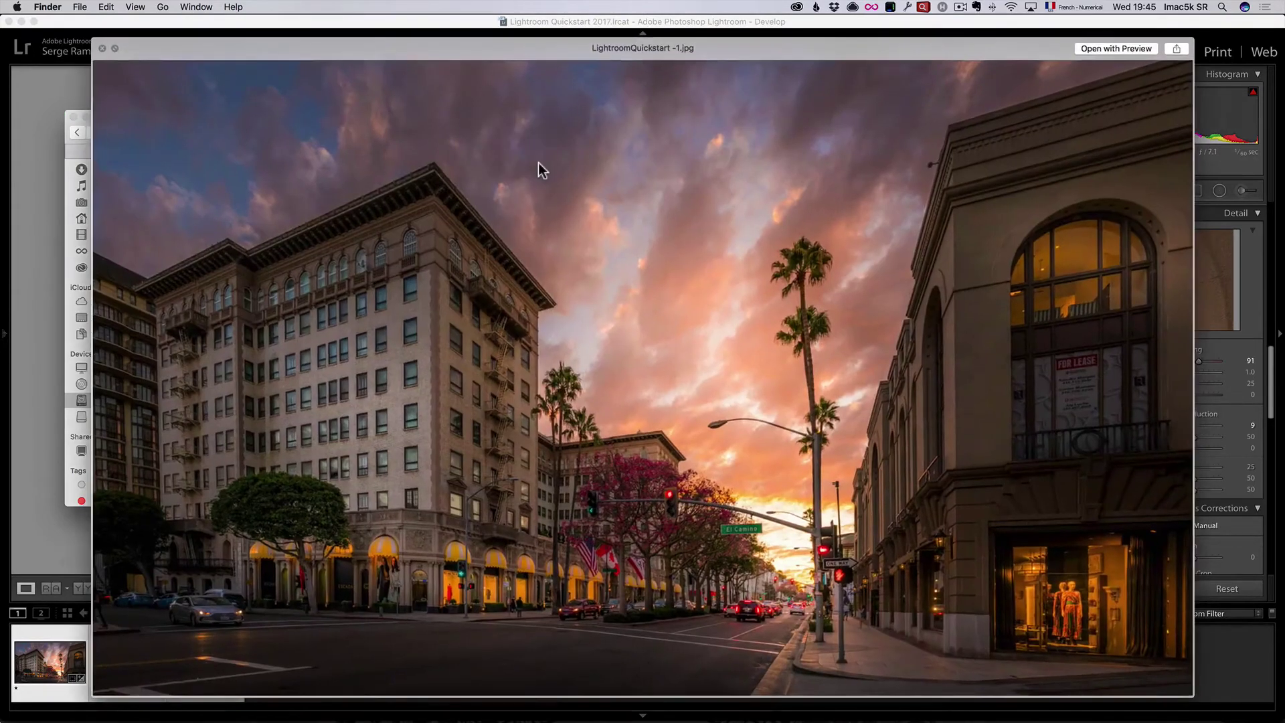
{"action": "key", "text": "Down"}
{"action": "key", "text": "Down"}
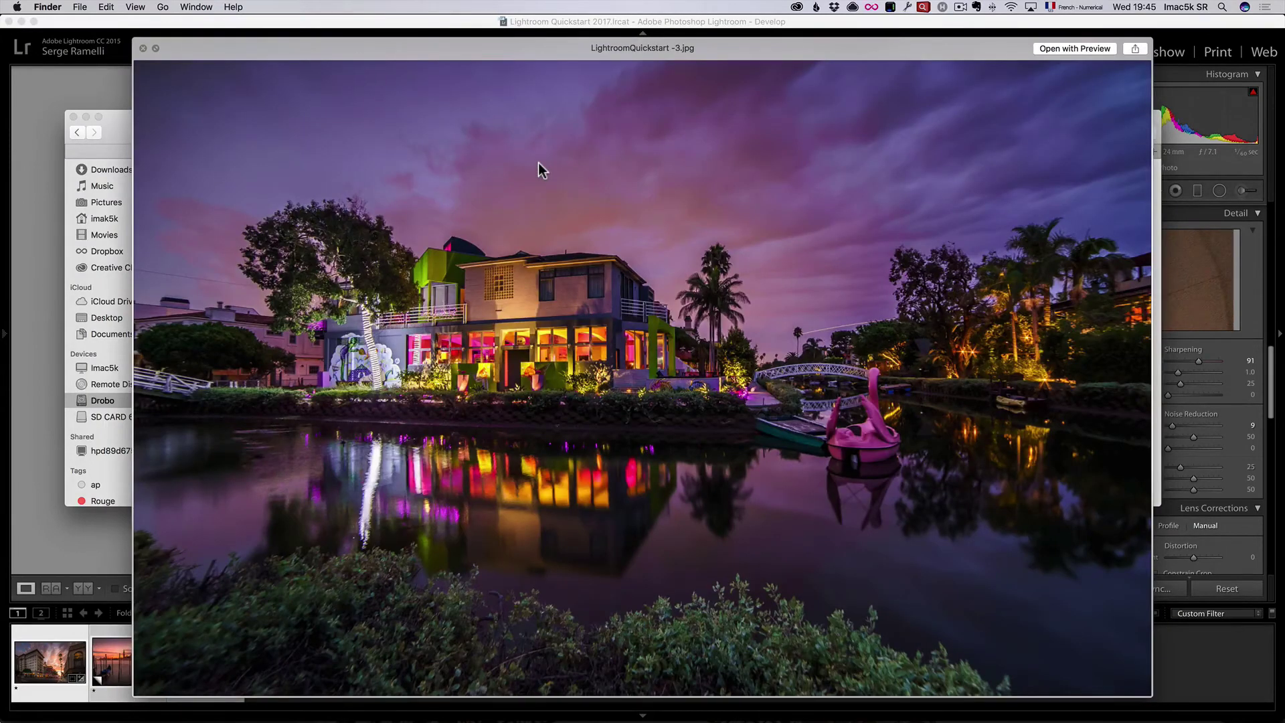
{"action": "key", "text": "space"}
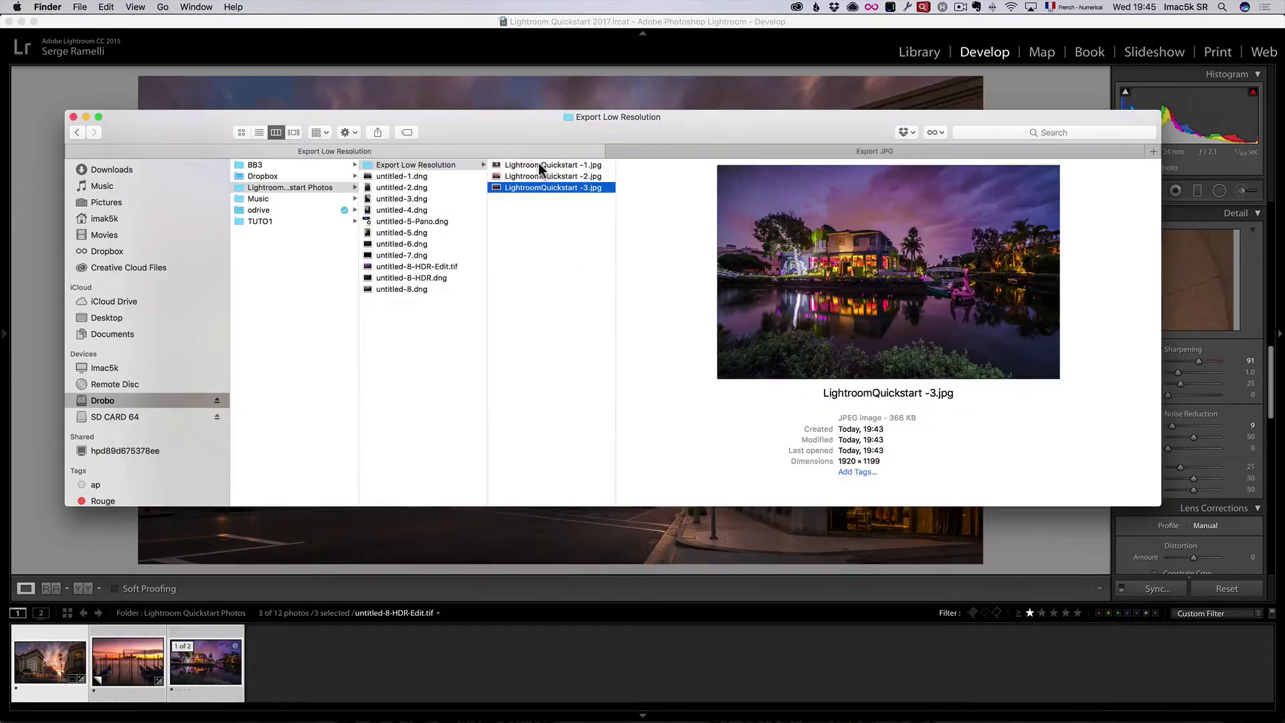
Back in Lightroom, set up another export of the three selected photos with JPEG quality 91 and resizing turned off
{"action": "left_click", "coordinate": [210, 674]}
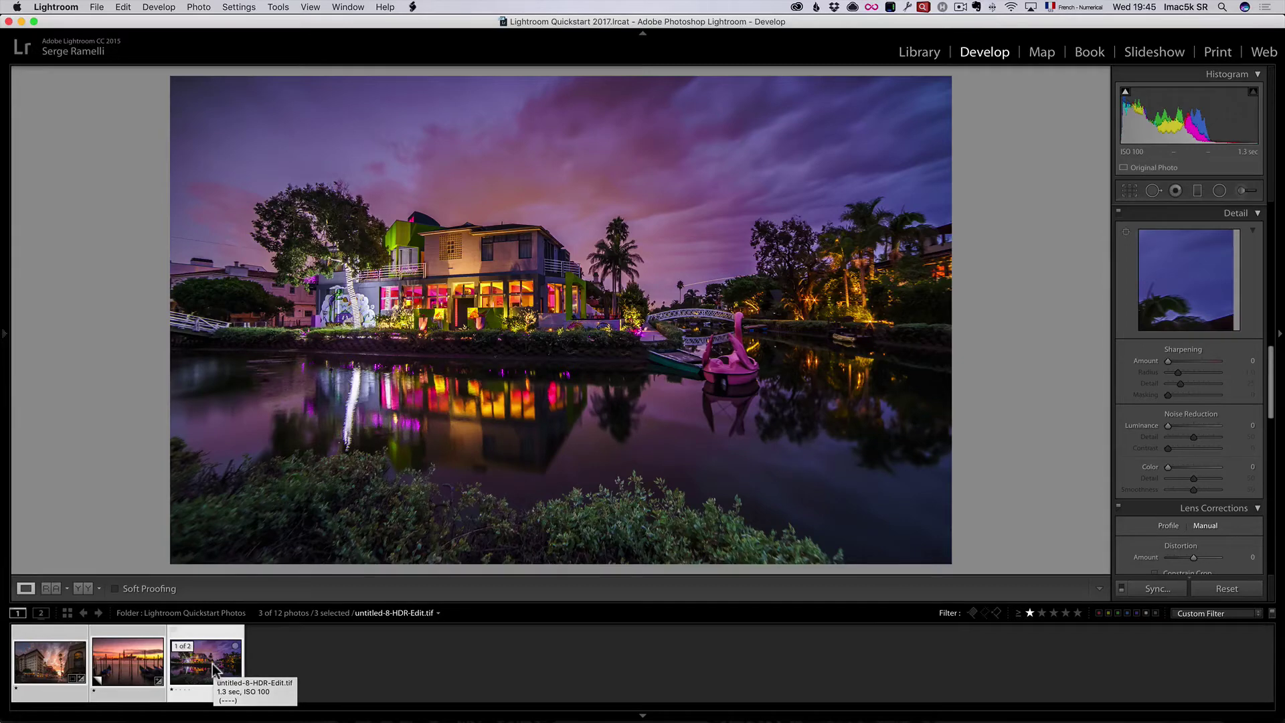
{"action": "right_click", "coordinate": [211, 663]}
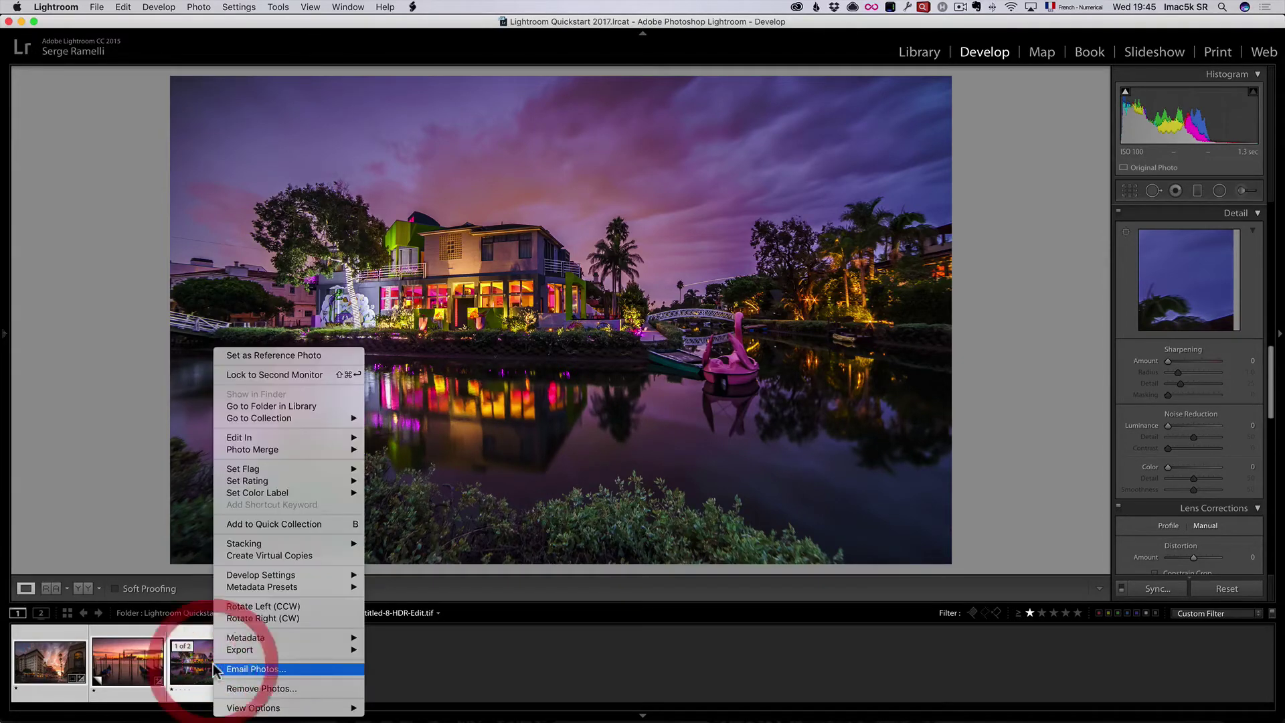
{"action": "mouse_move", "coordinate": [255, 653]}
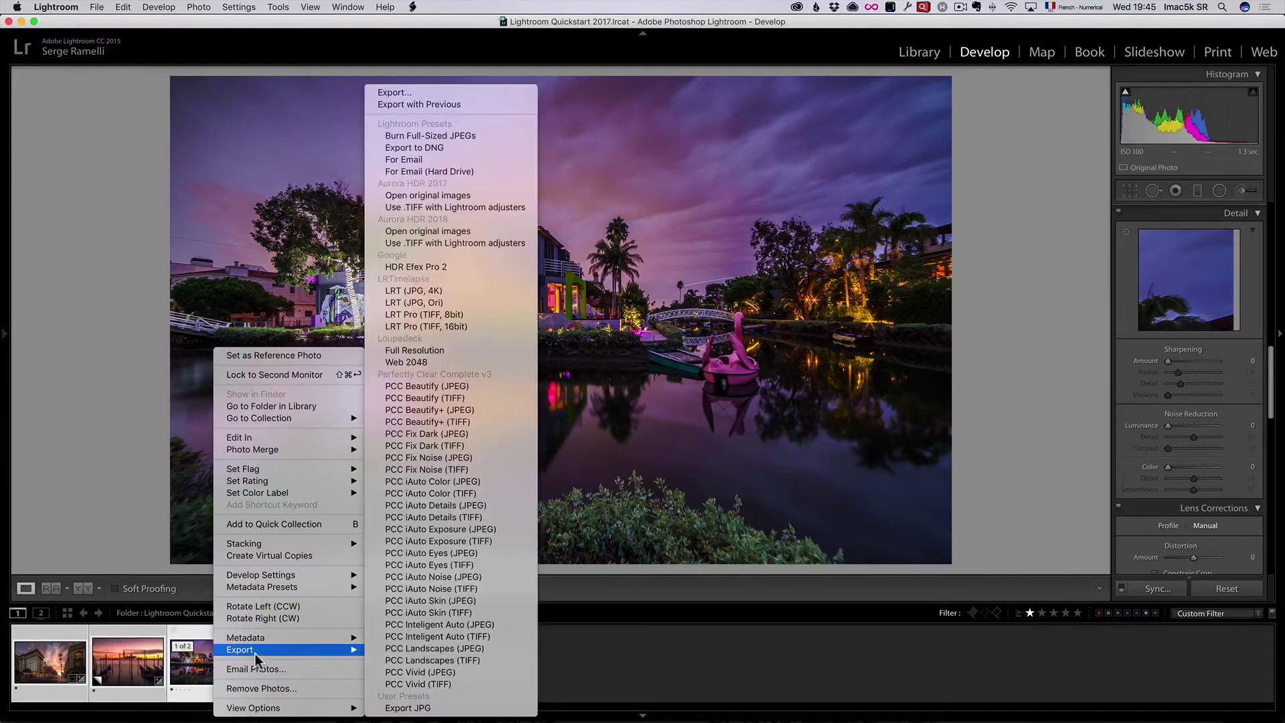
{"action": "left_click", "coordinate": [476, 93]}
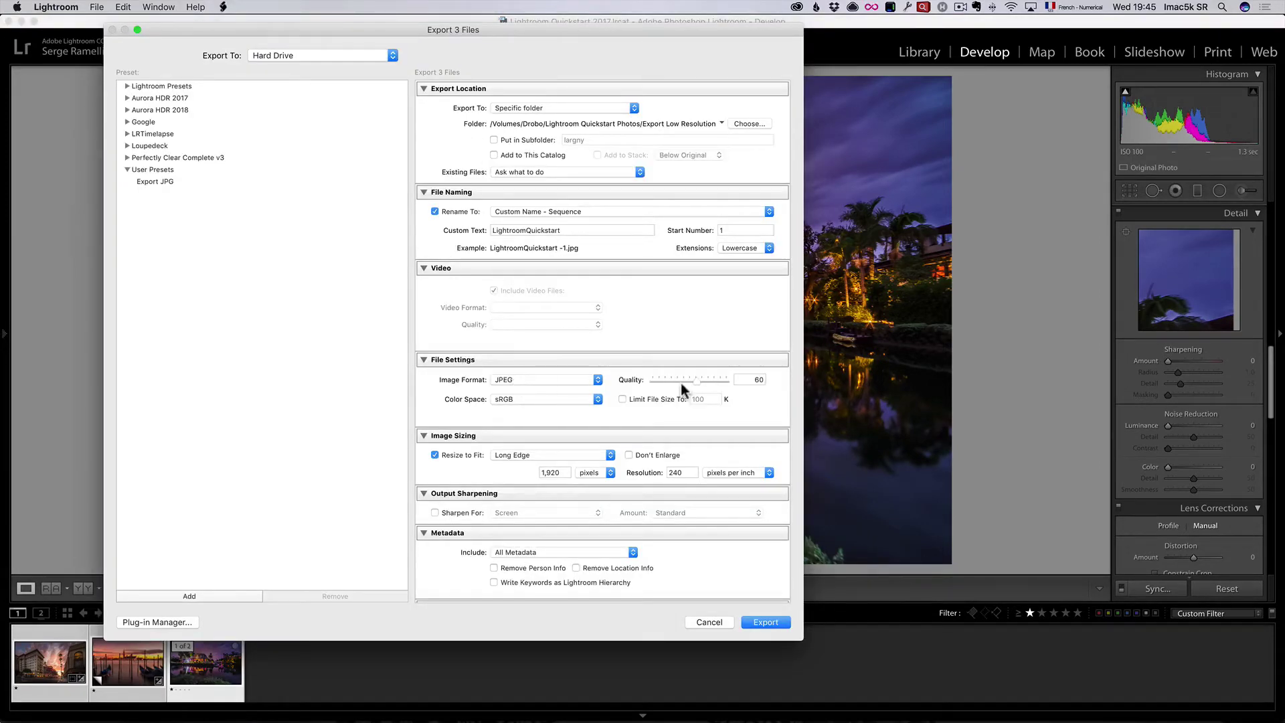
{"action": "mouse_move", "coordinate": [694, 379]}
{"action": "left_mouse_down"}
{"action": "mouse_move", "coordinate": [729, 382]}
{"action": "mouse_move", "coordinate": [714, 381]}
{"action": "left_mouse_up"}
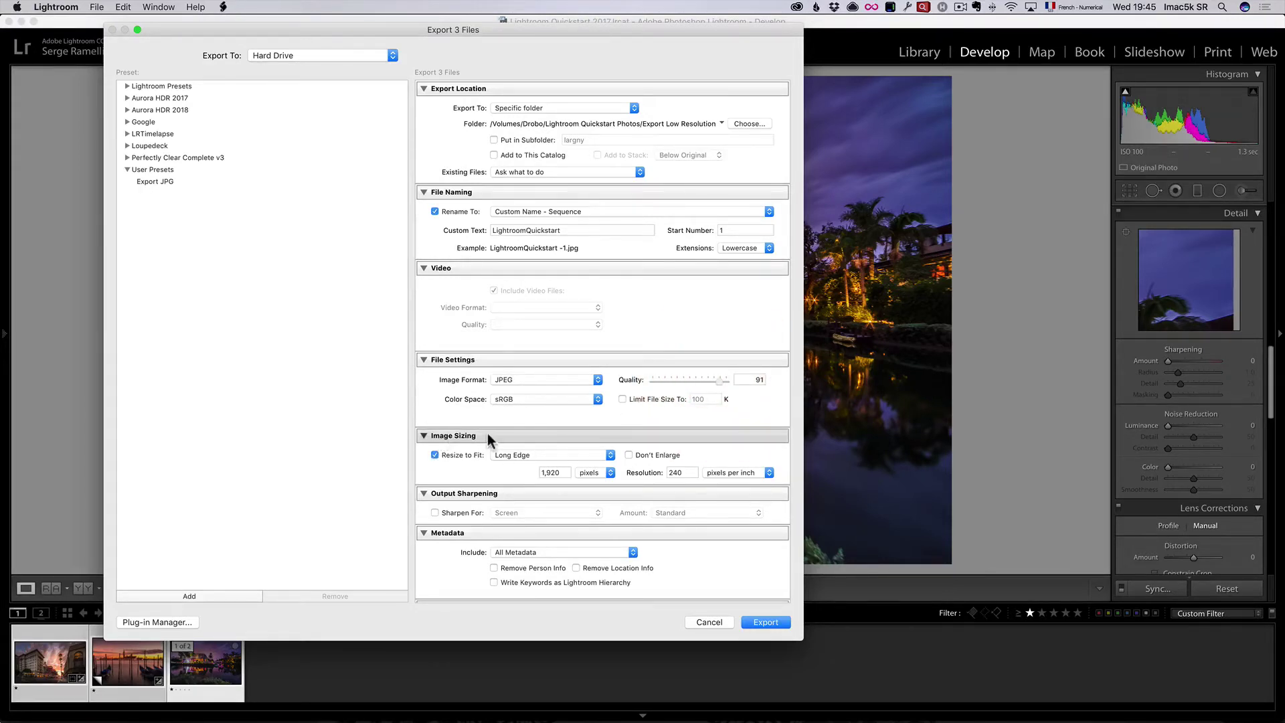
{"action": "left_click", "coordinate": [451, 455]}
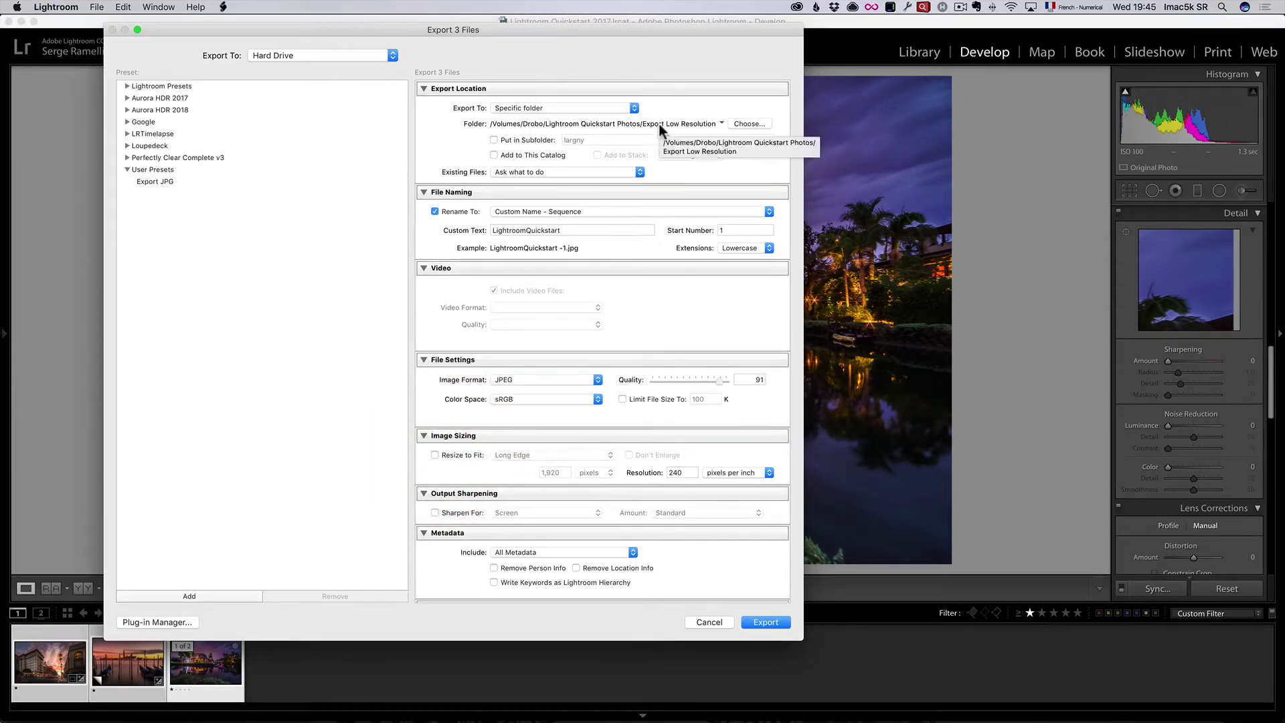
Set the export destination to a new folder named Export High Resolution inside Lightroom Quickstart Photos, and run the export
{"action": "left_click", "coordinate": [740, 124]}
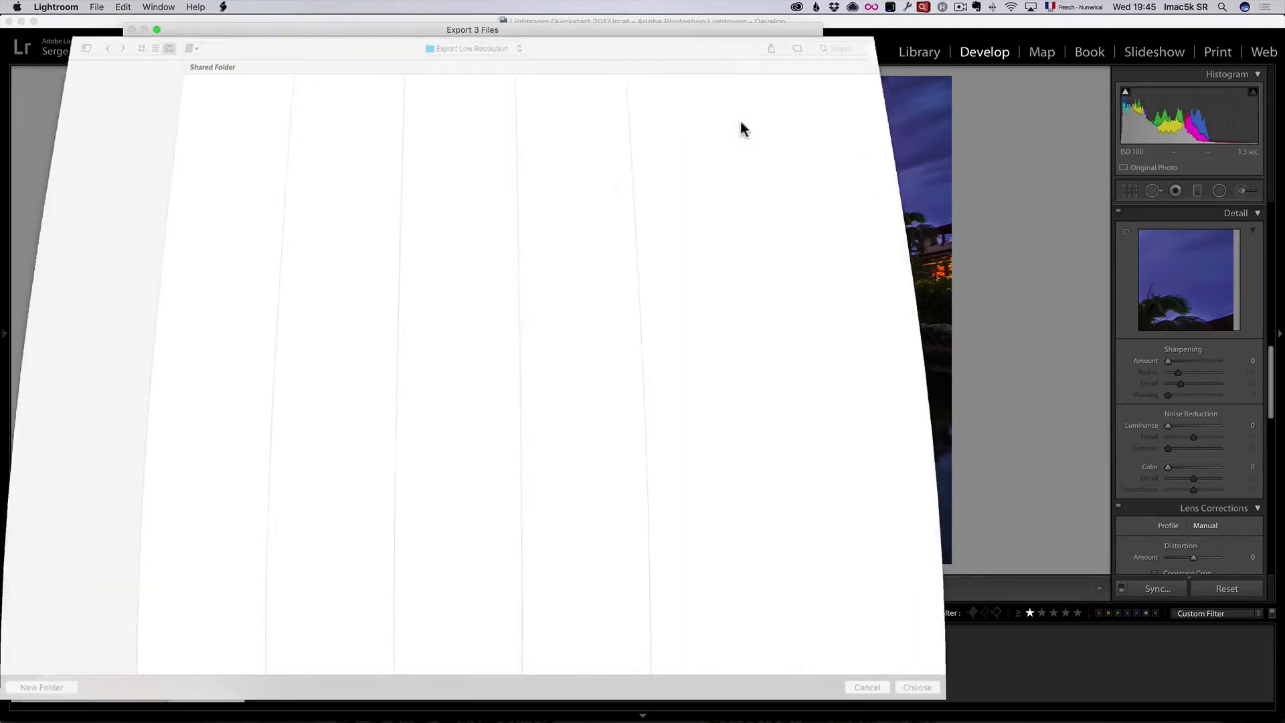
{"action": "left_click", "coordinate": [335, 103]}
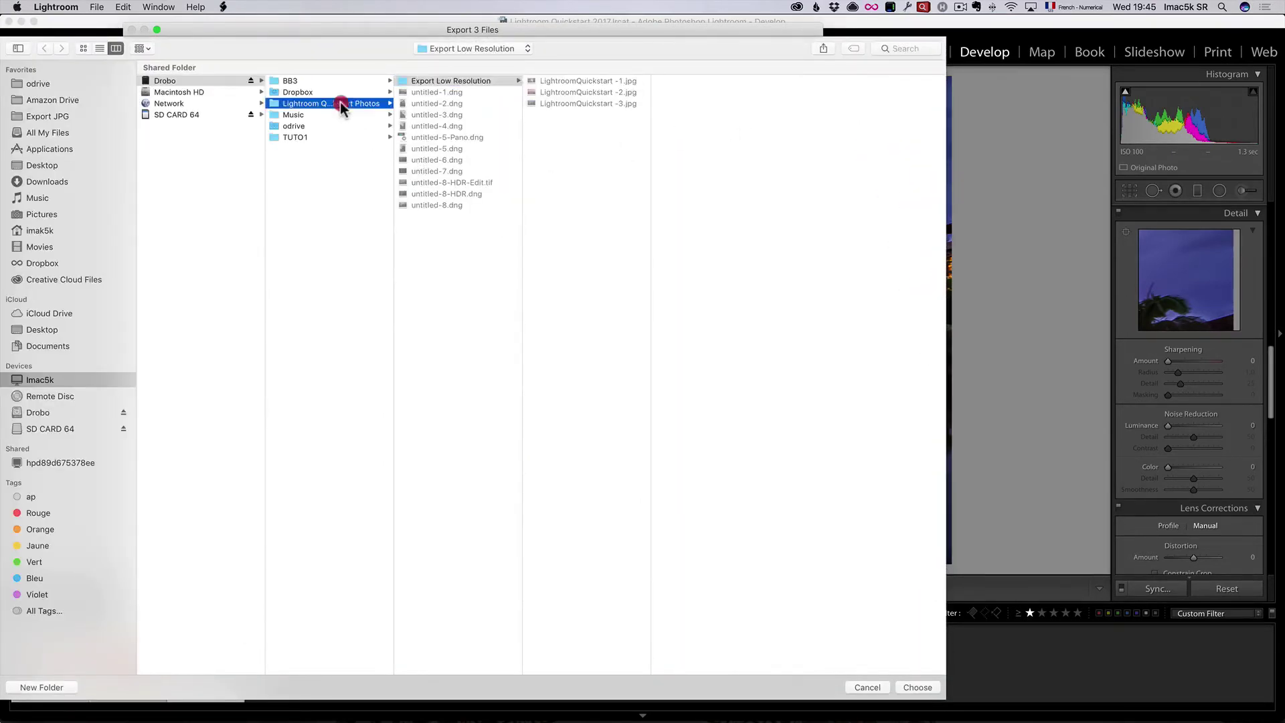
{"action": "left_click", "coordinate": [45, 688]}
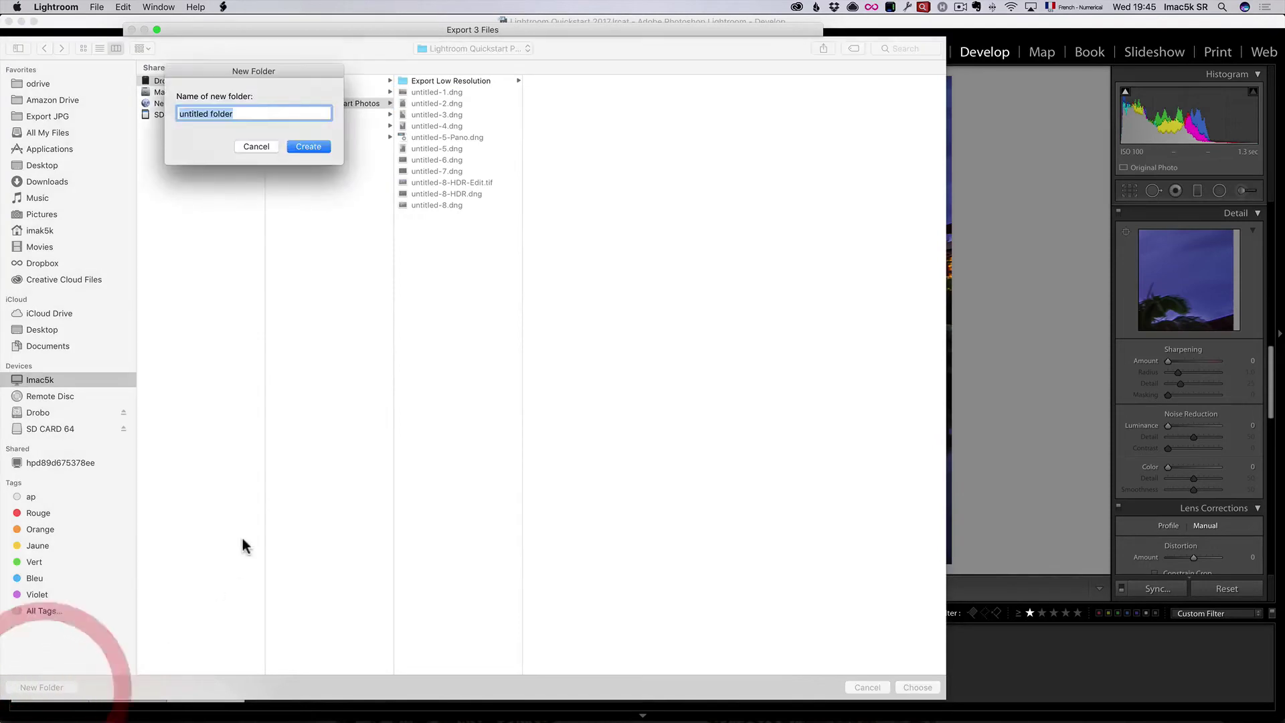
{"action": "type", "text": "Export H"}
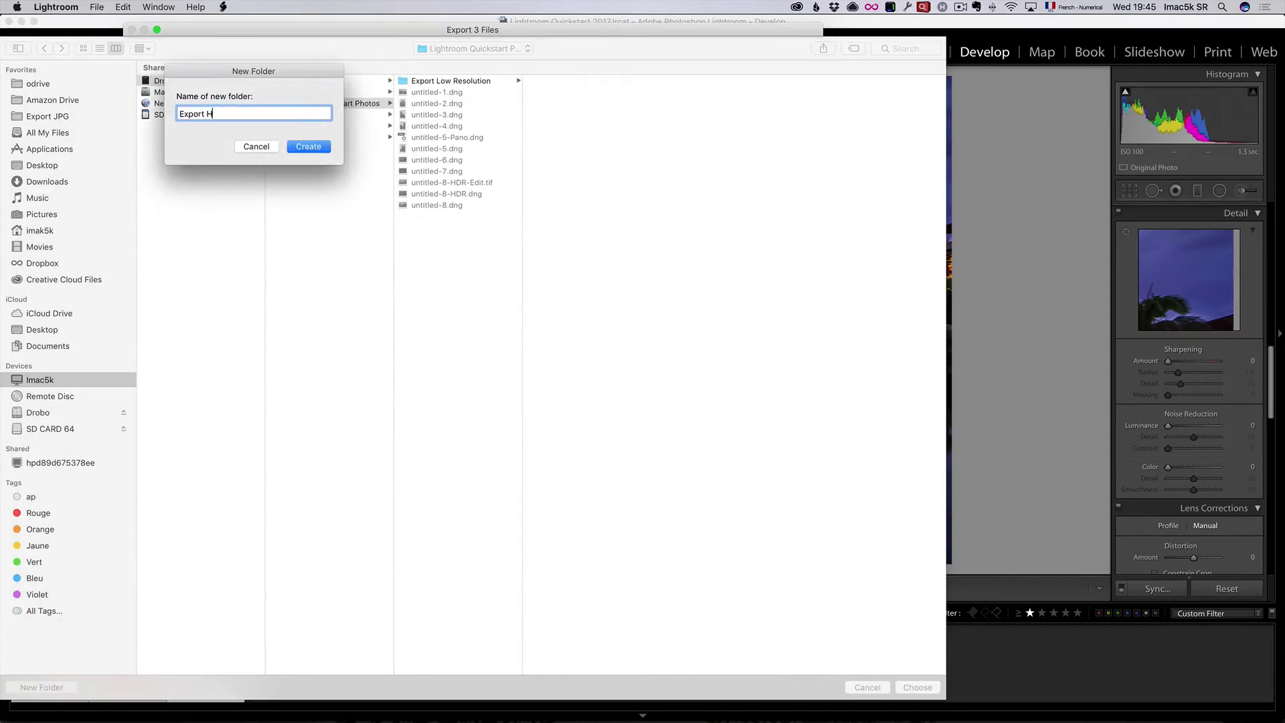
{"action": "type", "text": "igh Resolution"}
{"action": "key", "text": "Return"}
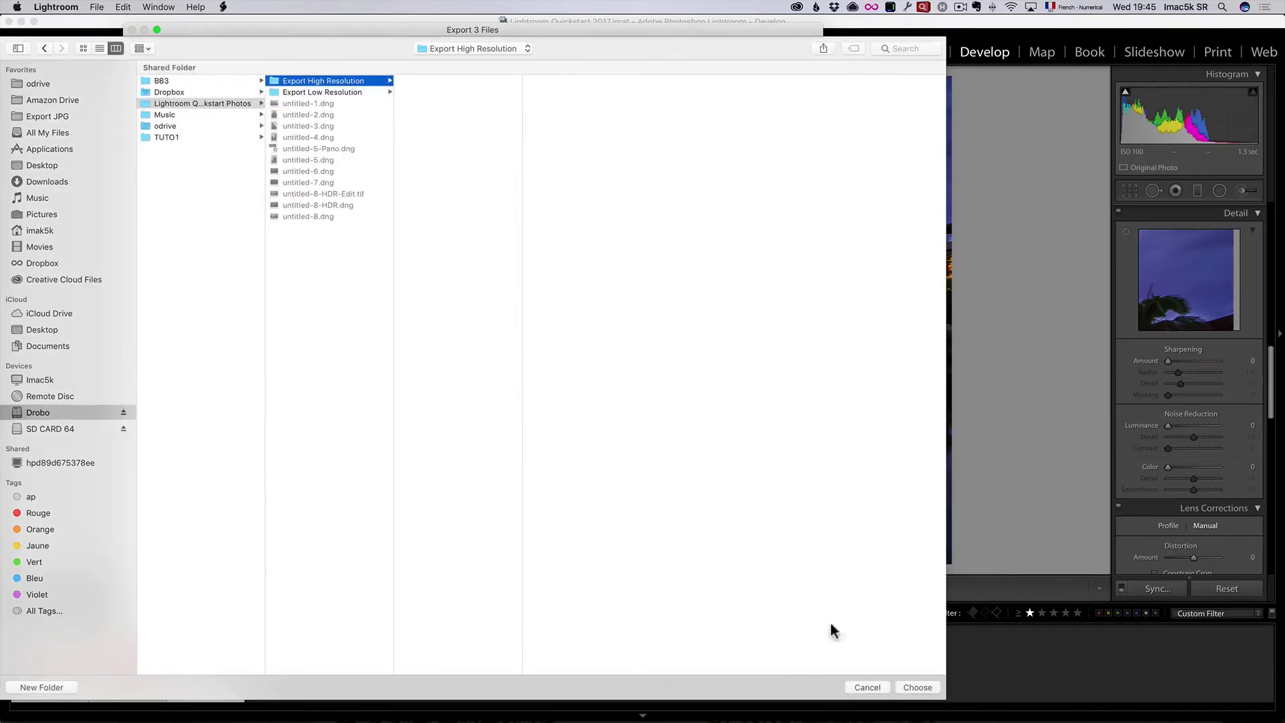
{"action": "left_click", "coordinate": [917, 687]}
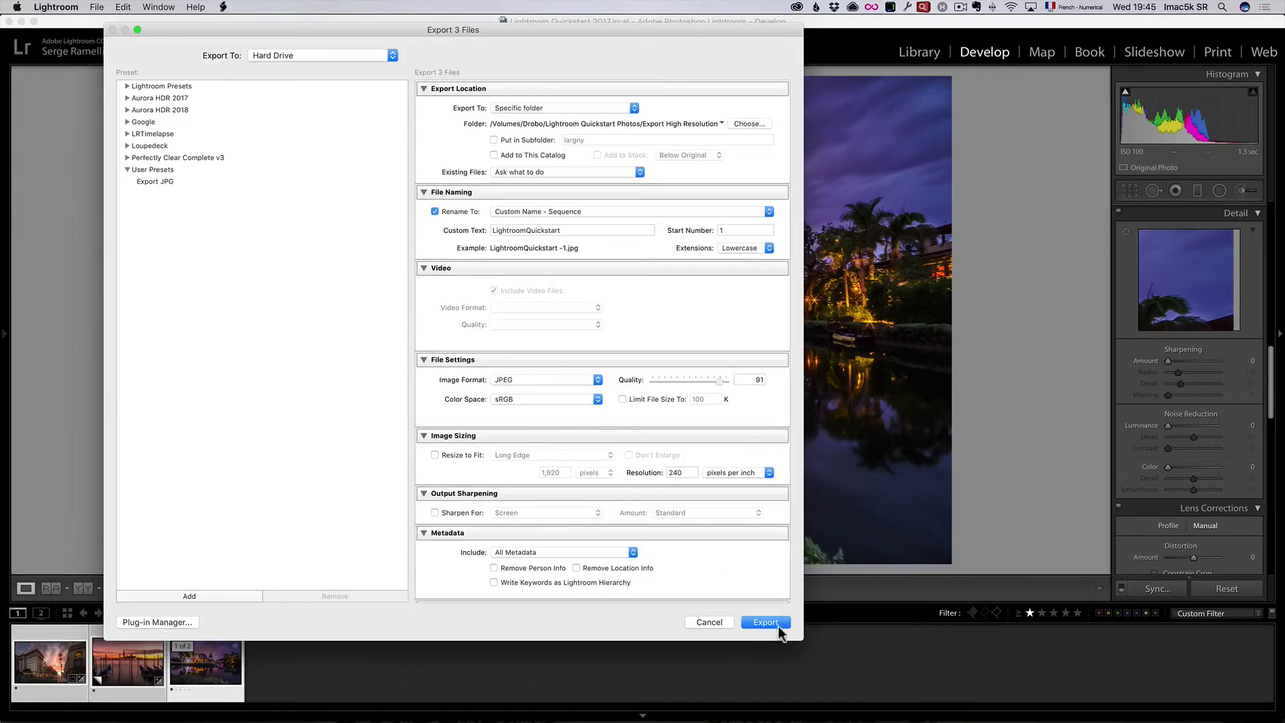
{"action": "left_click", "coordinate": [766, 622]}
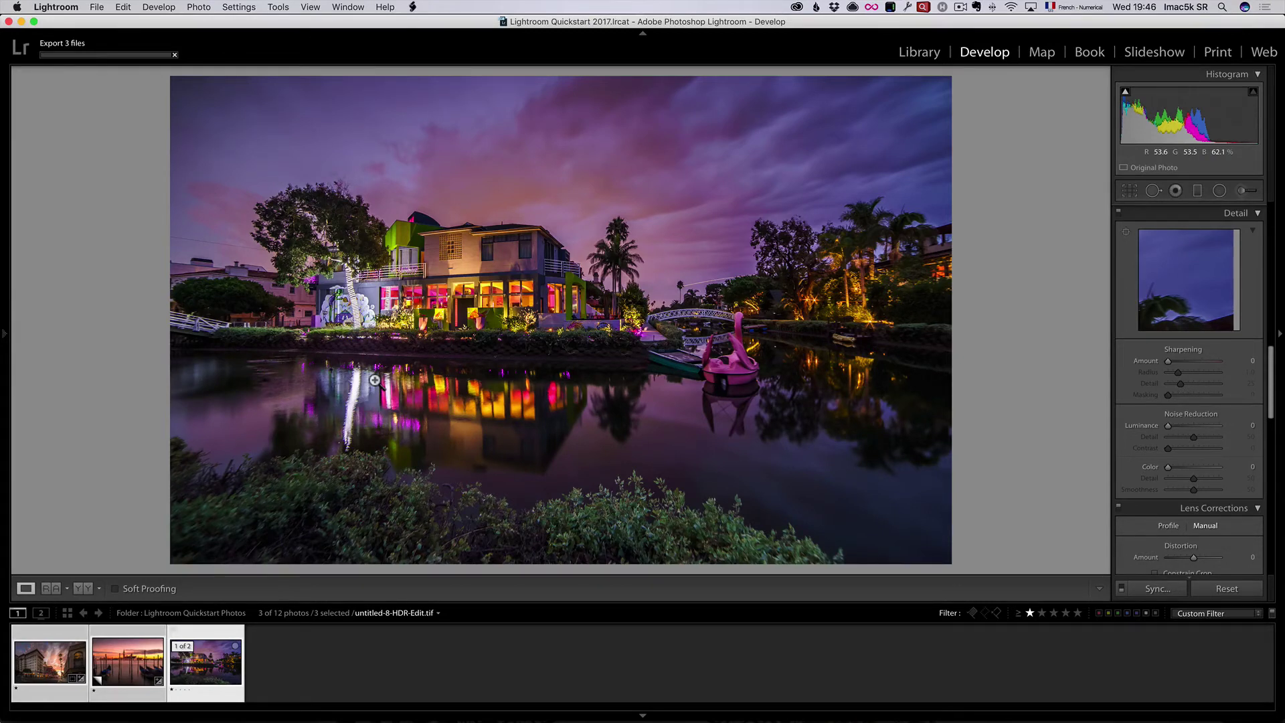
Switch to Finder and preview LightroomQuickstart -1.jpg in the Export High Resolution folder
{"action": "key", "text": "super+Tab"}
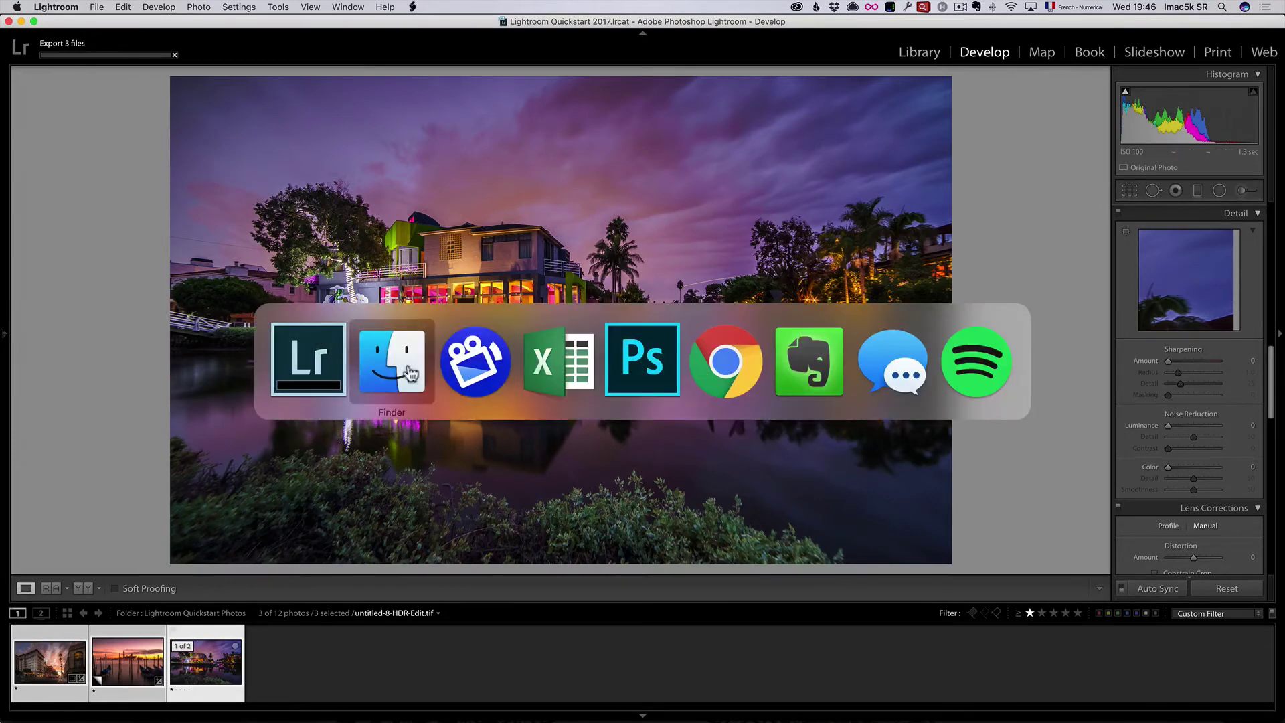
{"action": "left_click", "coordinate": [398, 371]}
{"action": "left_click", "coordinate": [567, 167]}
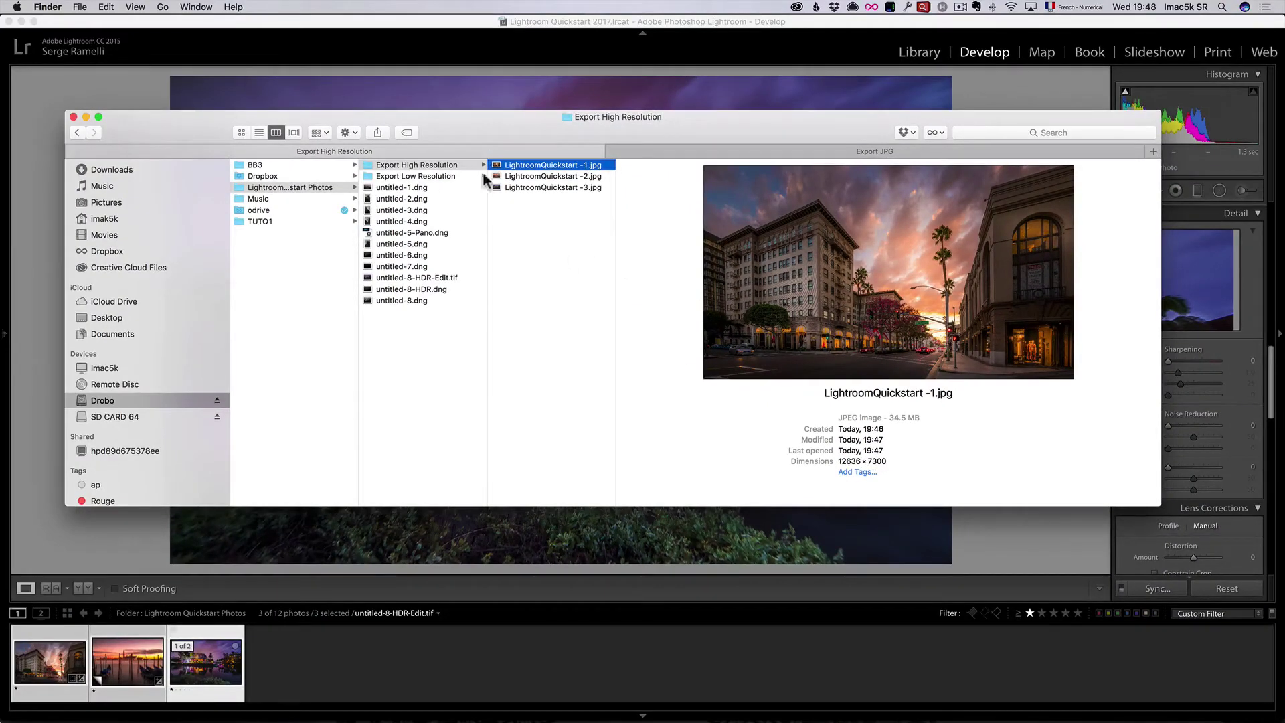
{"action": "key", "text": "space"}
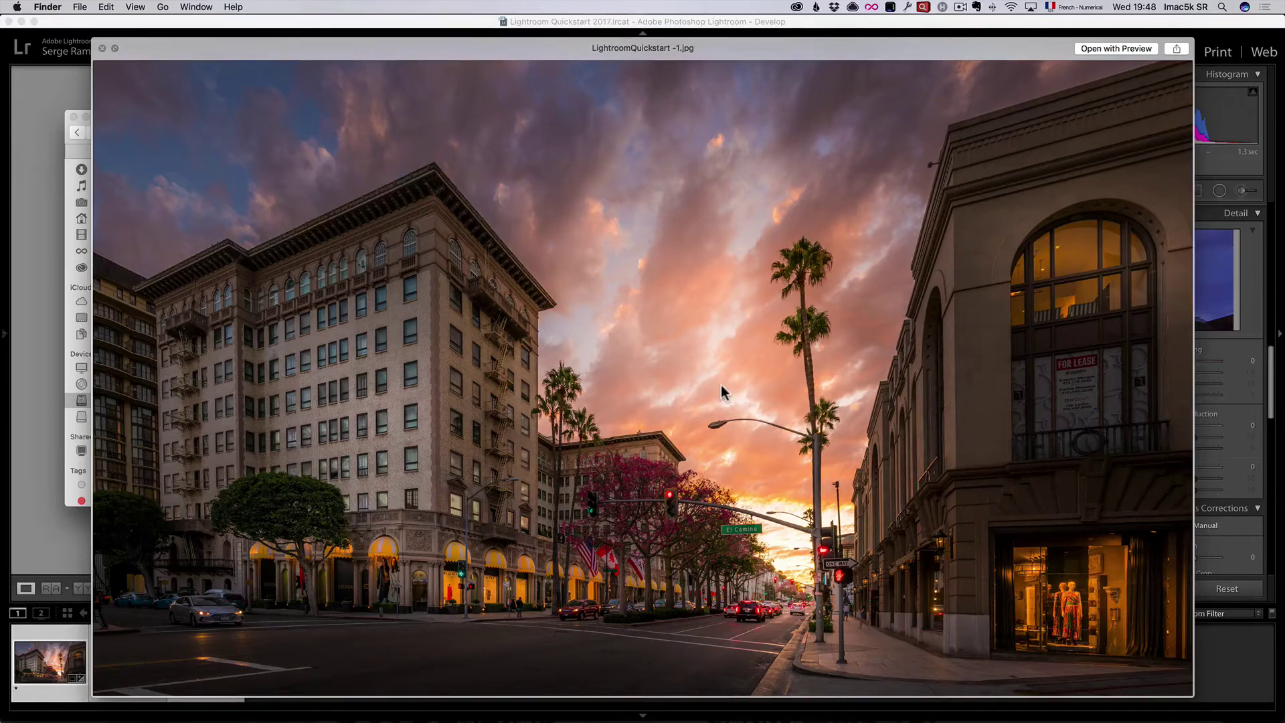
Close the preview and check LightroomQuickstart -2.jpg and LightroomQuickstart -3.jpg in the Export High Resolution folder
{"action": "key", "text": "space"}
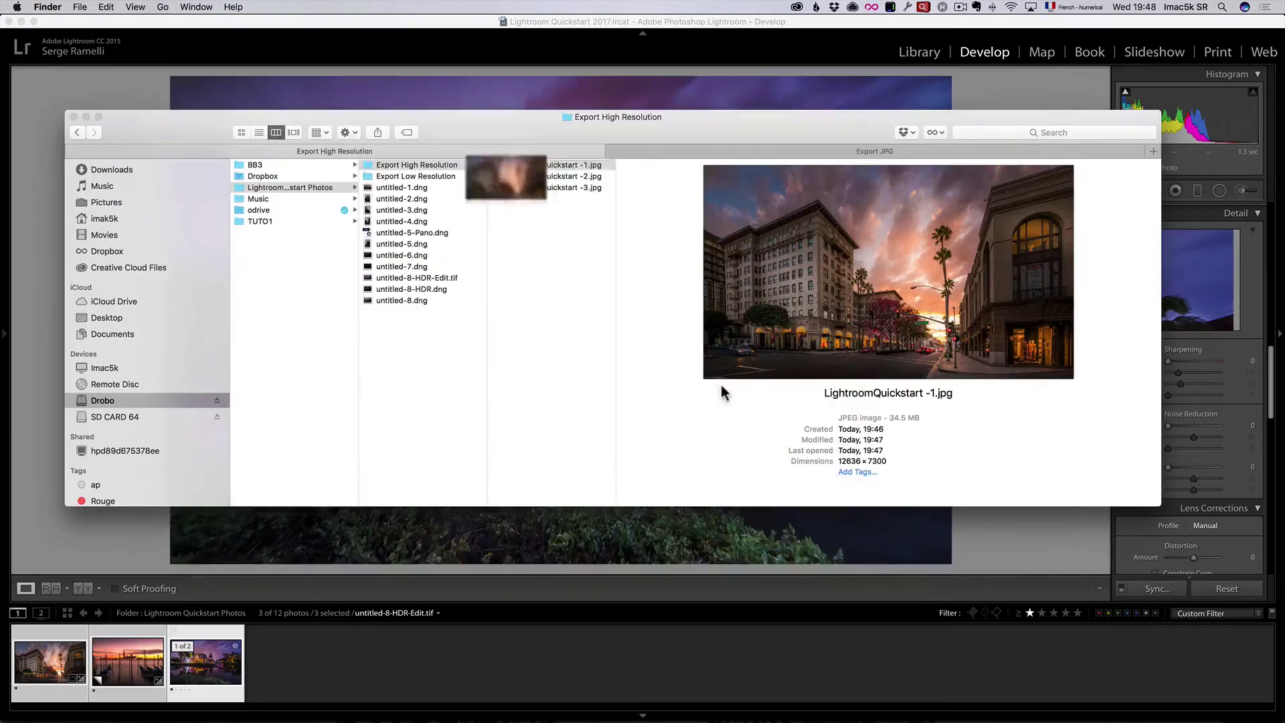
{"action": "left_click", "coordinate": [552, 176]}
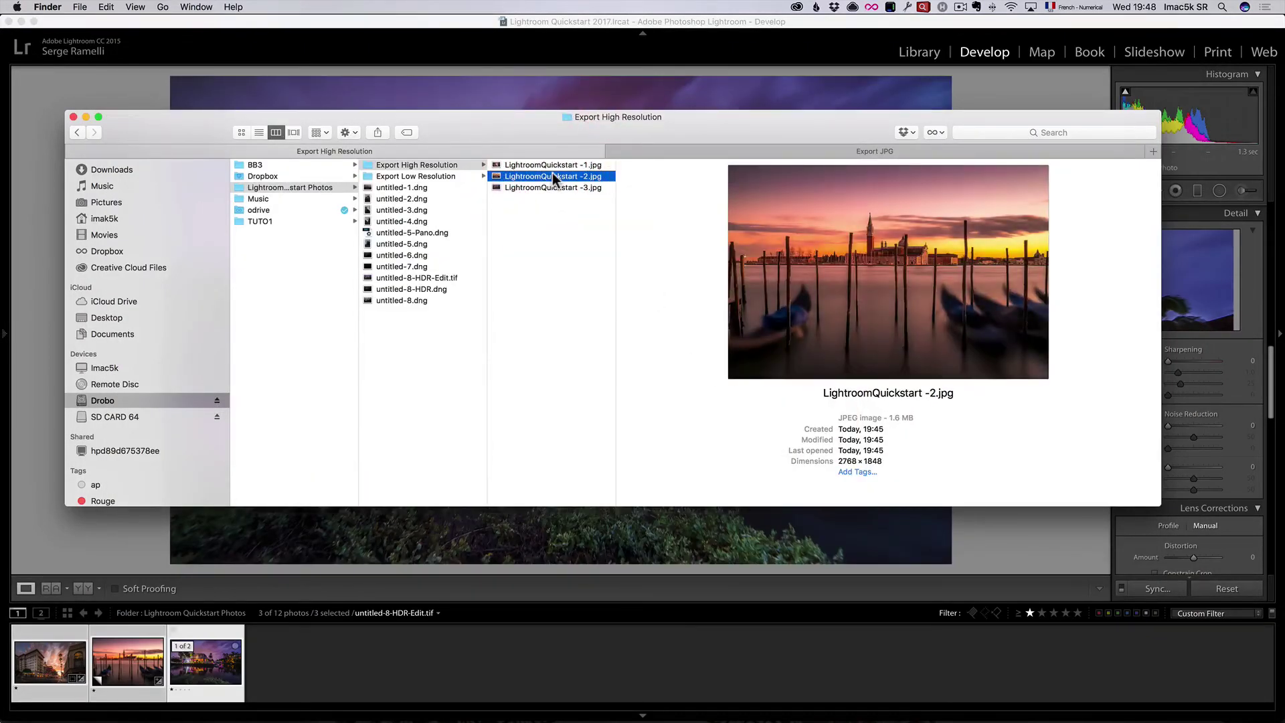
{"action": "left_click", "coordinate": [577, 187]}
{"action": "left_click", "coordinate": [419, 167]}
Back in Lightroom, start another export of the three selected photos into a new folder named Export Original inside Lightroom Quickstart Photos
{"action": "left_click", "coordinate": [208, 666]}
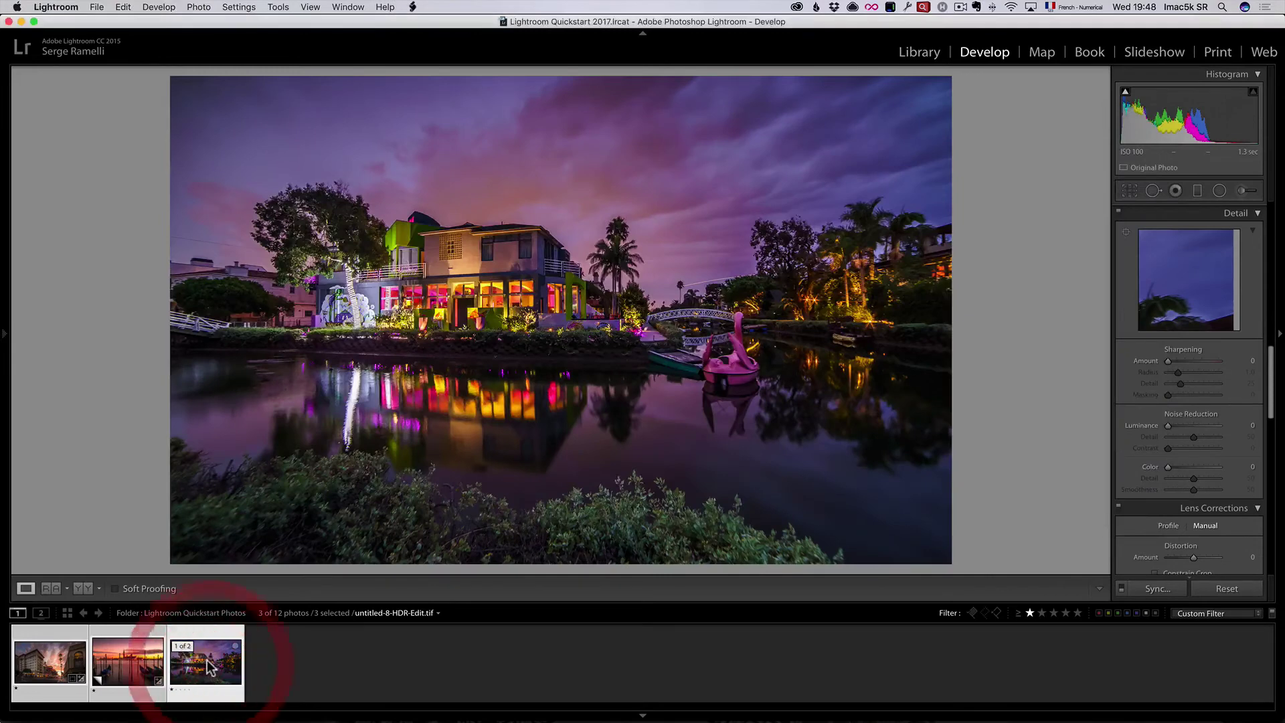
{"action": "right_click", "coordinate": [208, 666]}
{"action": "mouse_move", "coordinate": [243, 650]}
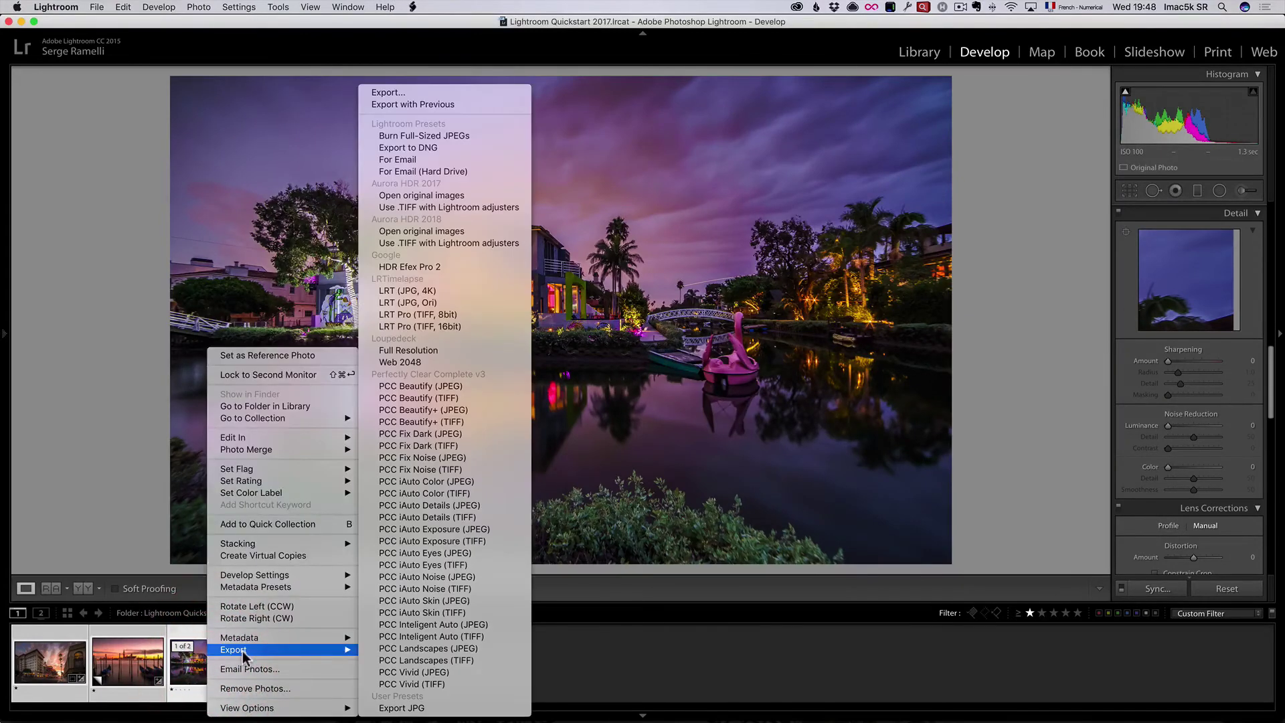
{"action": "left_click", "coordinate": [476, 93]}
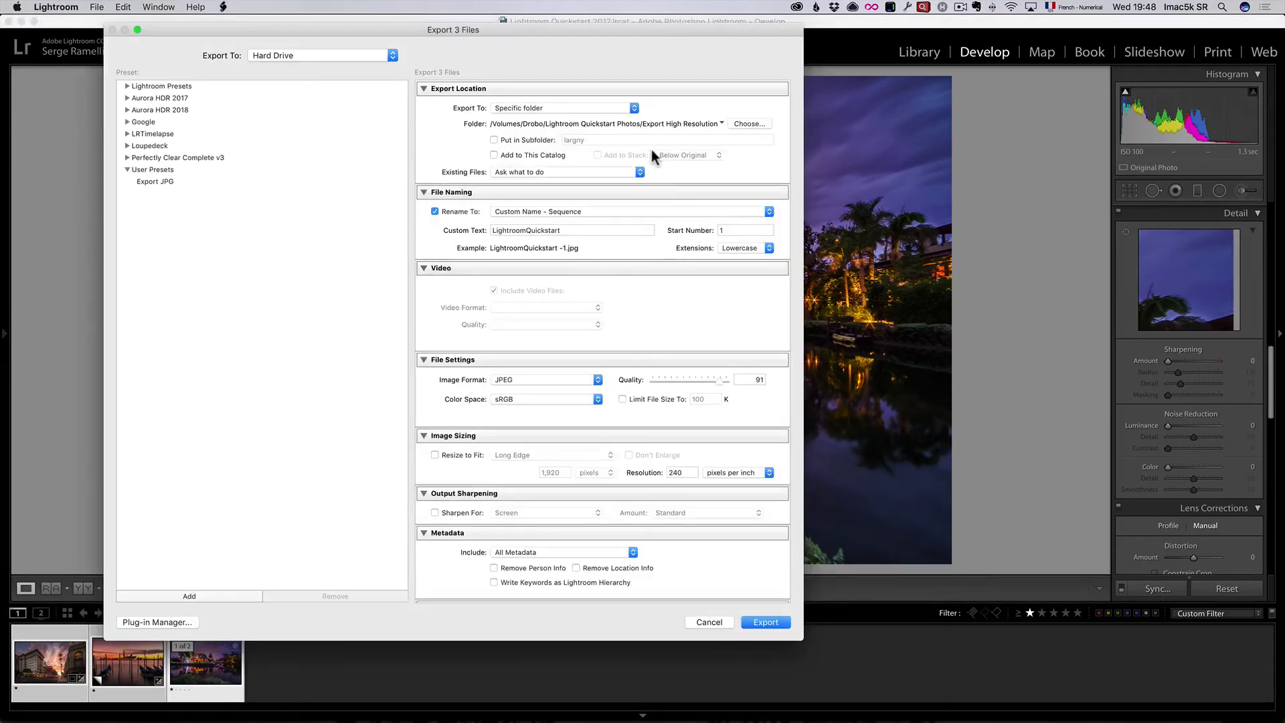
{"action": "left_click", "coordinate": [747, 124]}
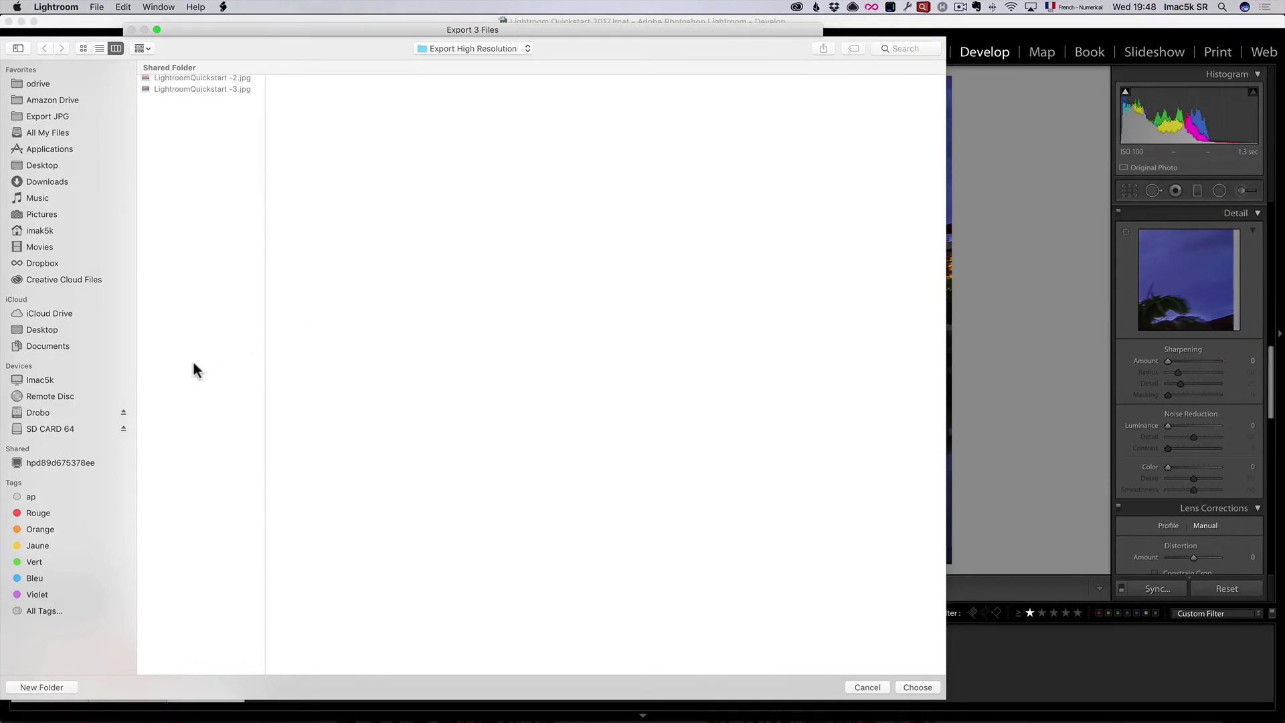
{"action": "left_click", "coordinate": [506, 49]}
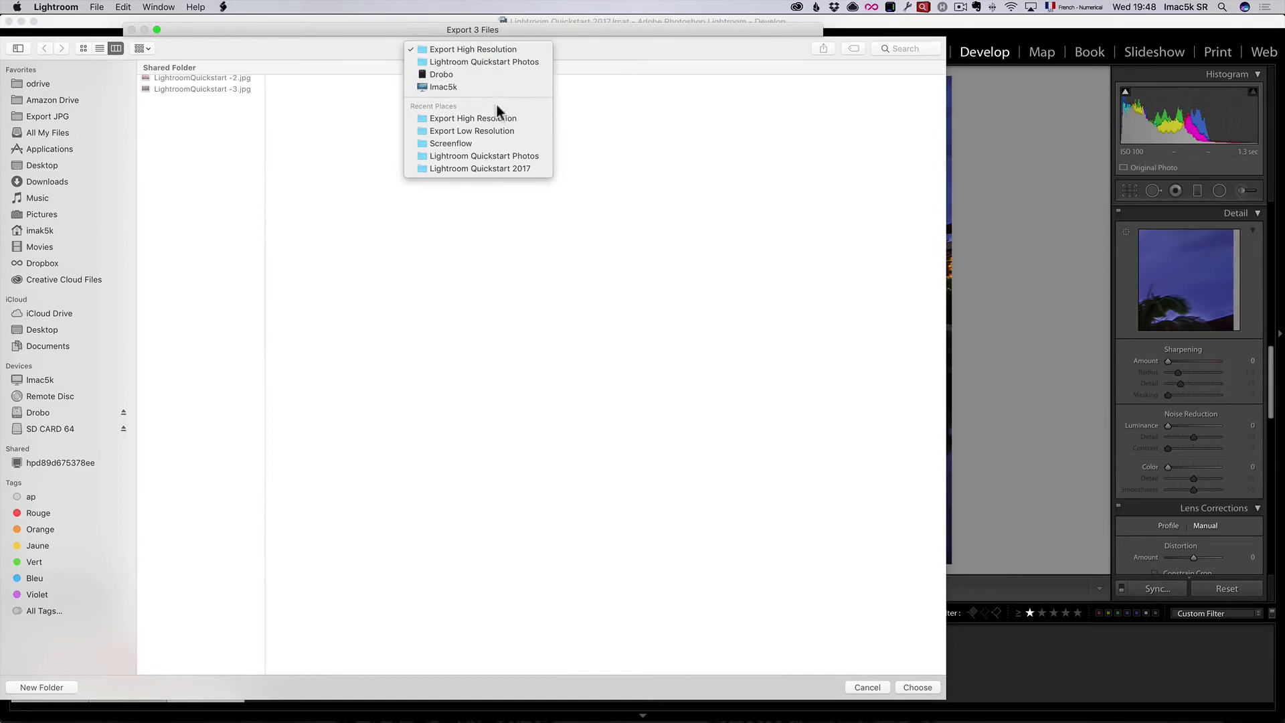
{"action": "left_click", "coordinate": [506, 62]}
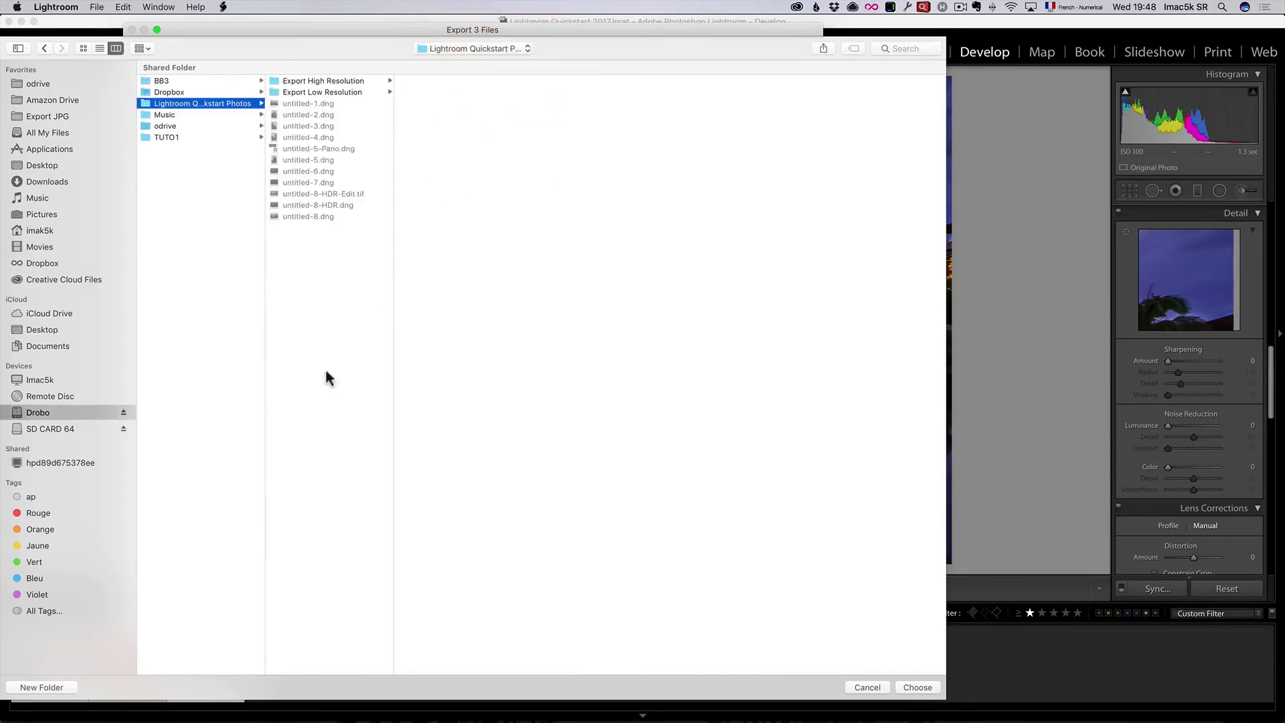
{"action": "left_click", "coordinate": [61, 693]}
{"action": "type", "text": "E"}
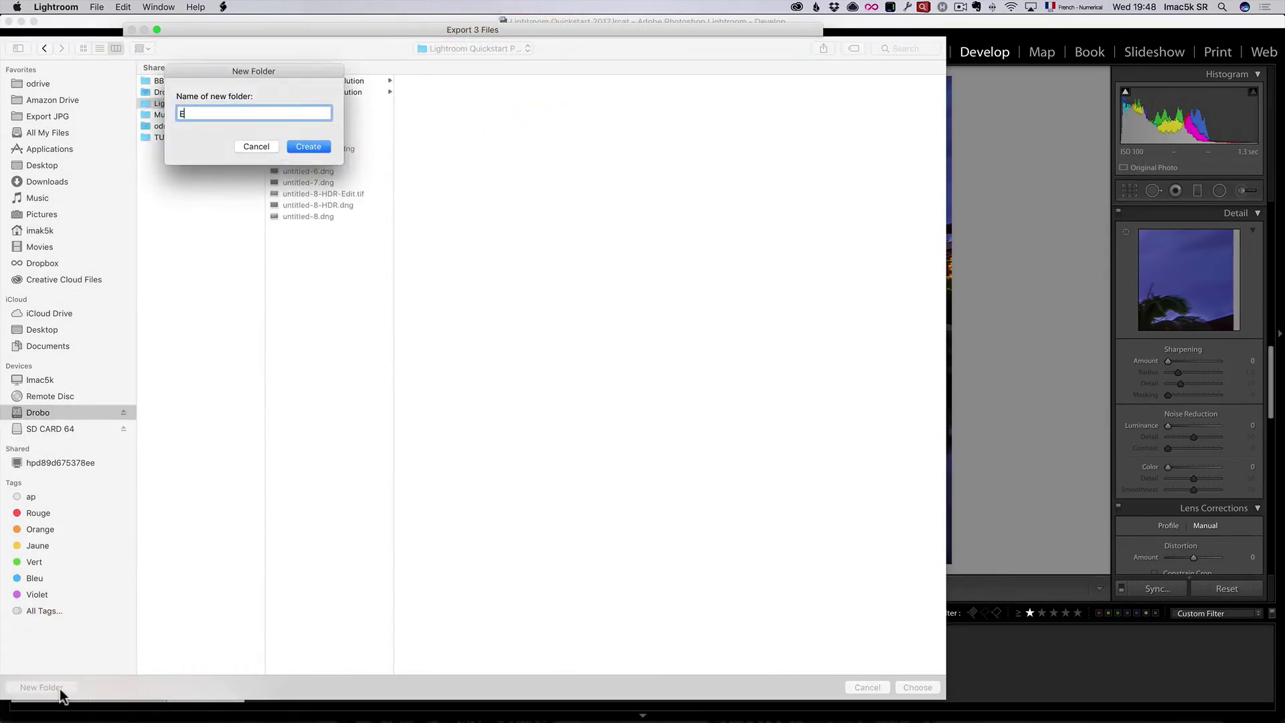
{"action": "type", "text": "xport Original"}
{"action": "key", "text": "Return"}
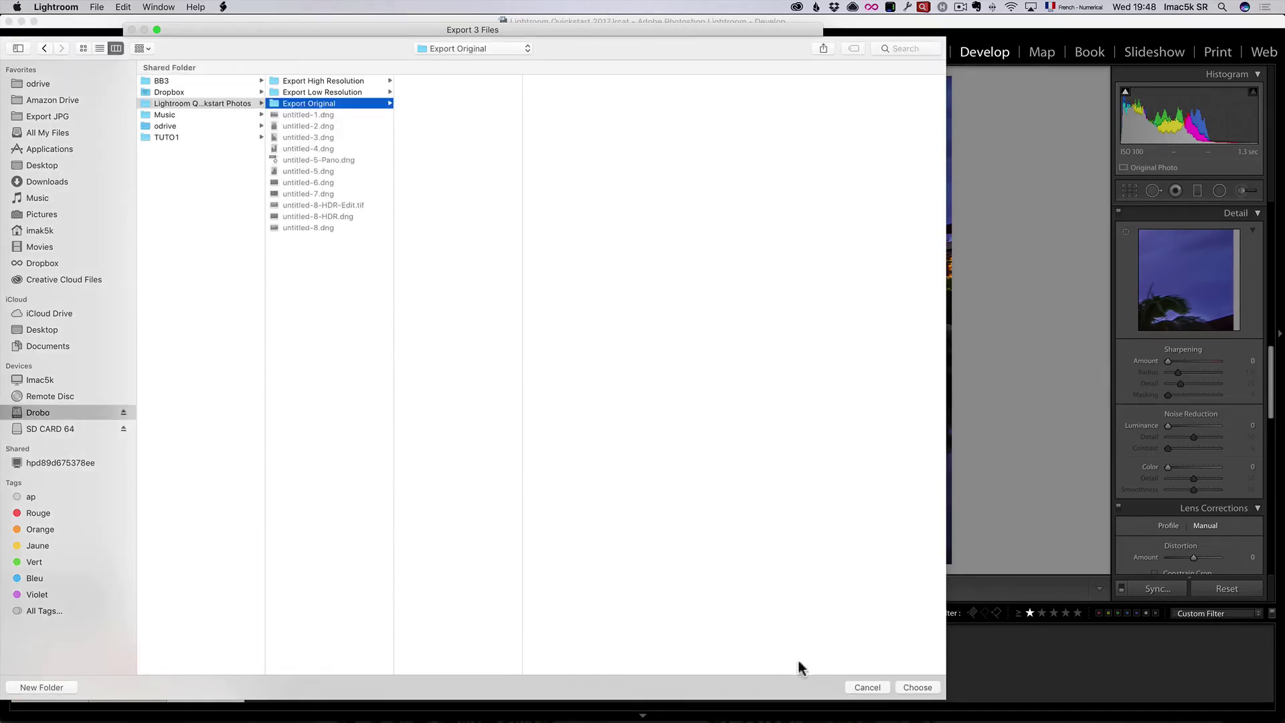
{"action": "left_click", "coordinate": [917, 688]}
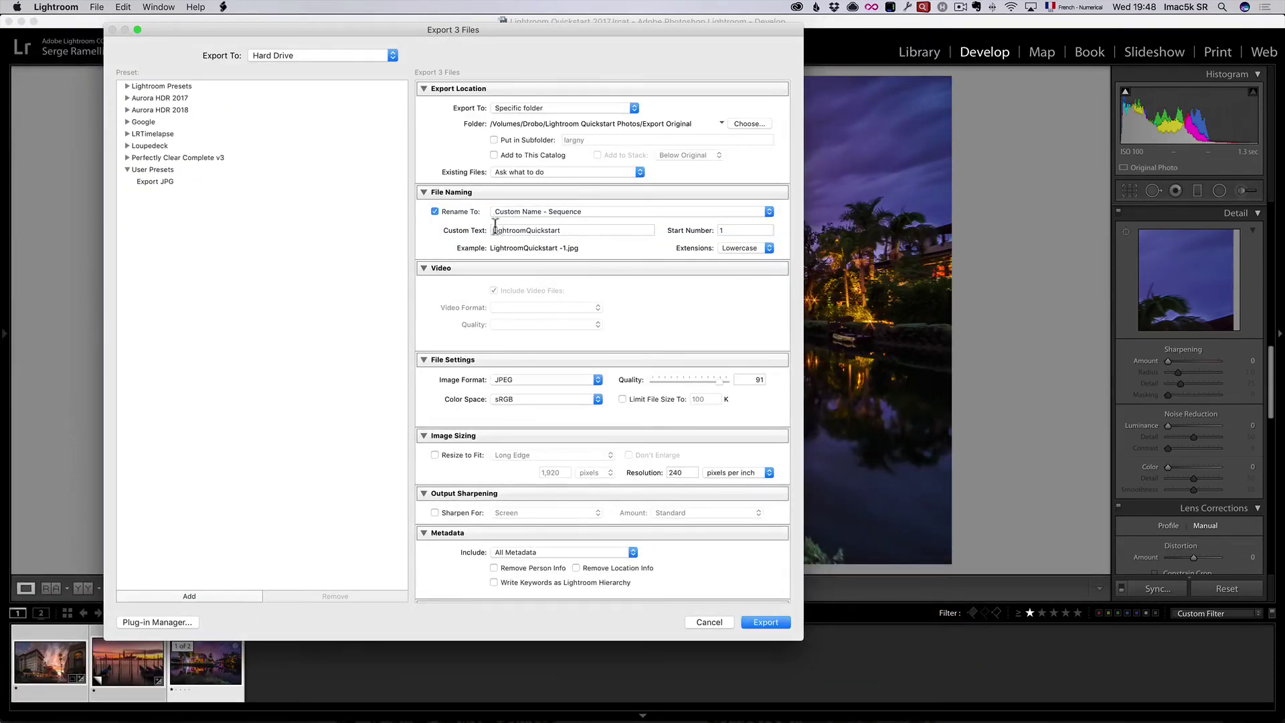
Set the export image format to Original and run the export
{"action": "left_click", "coordinate": [531, 380]}
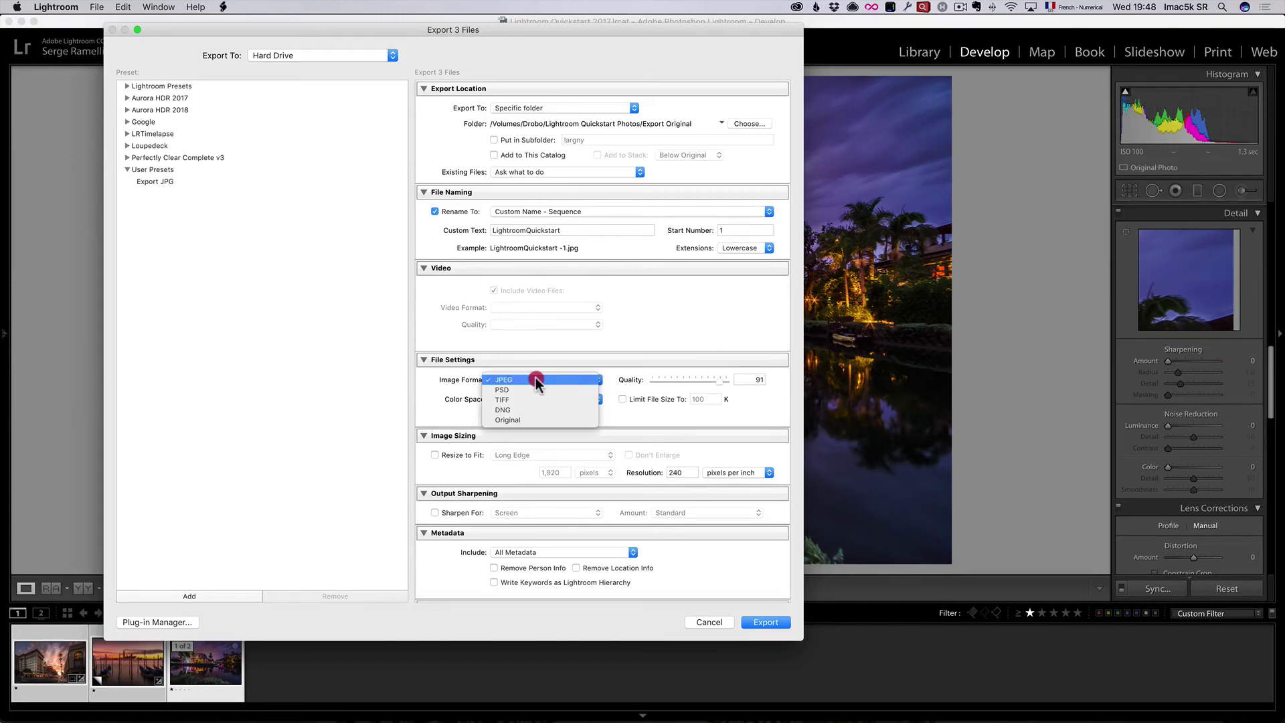
{"action": "left_click", "coordinate": [531, 420]}
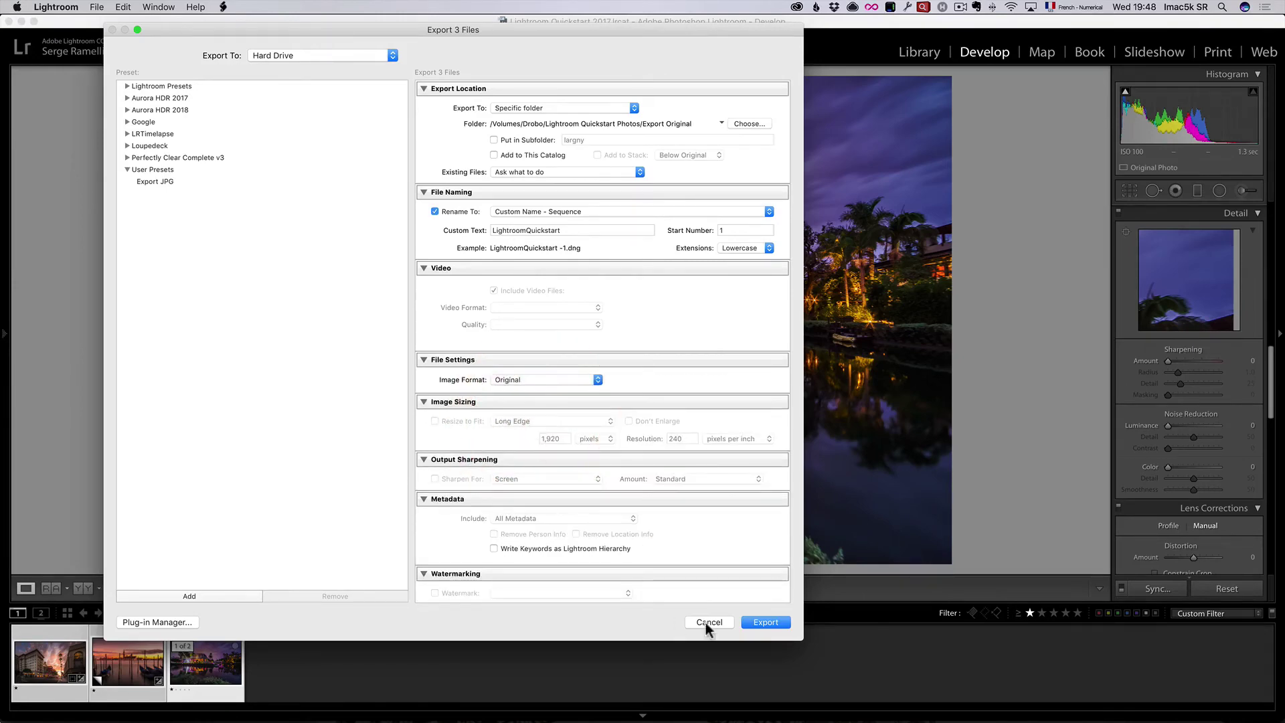
{"action": "left_click", "coordinate": [769, 622]}
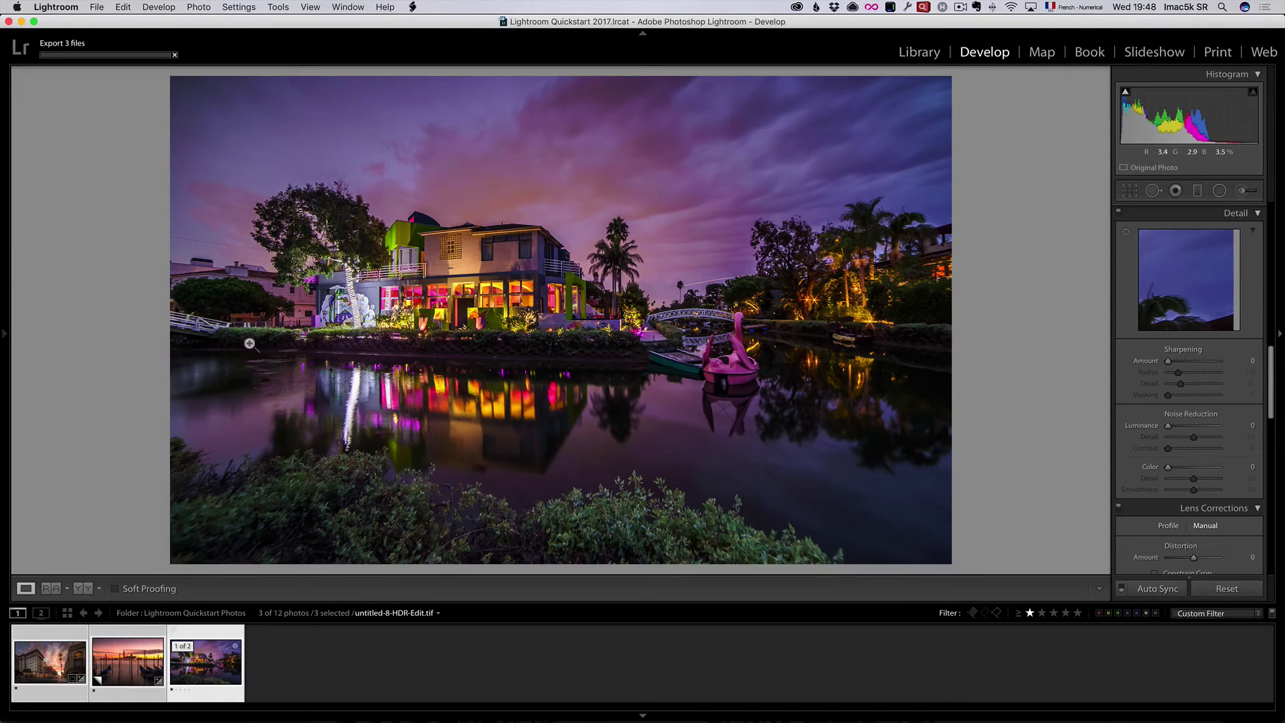
Switch to Finder and view the exported files in the Export Original folder
{"action": "key", "text": "super+Tab"}
{"action": "left_click", "coordinate": [384, 360]}
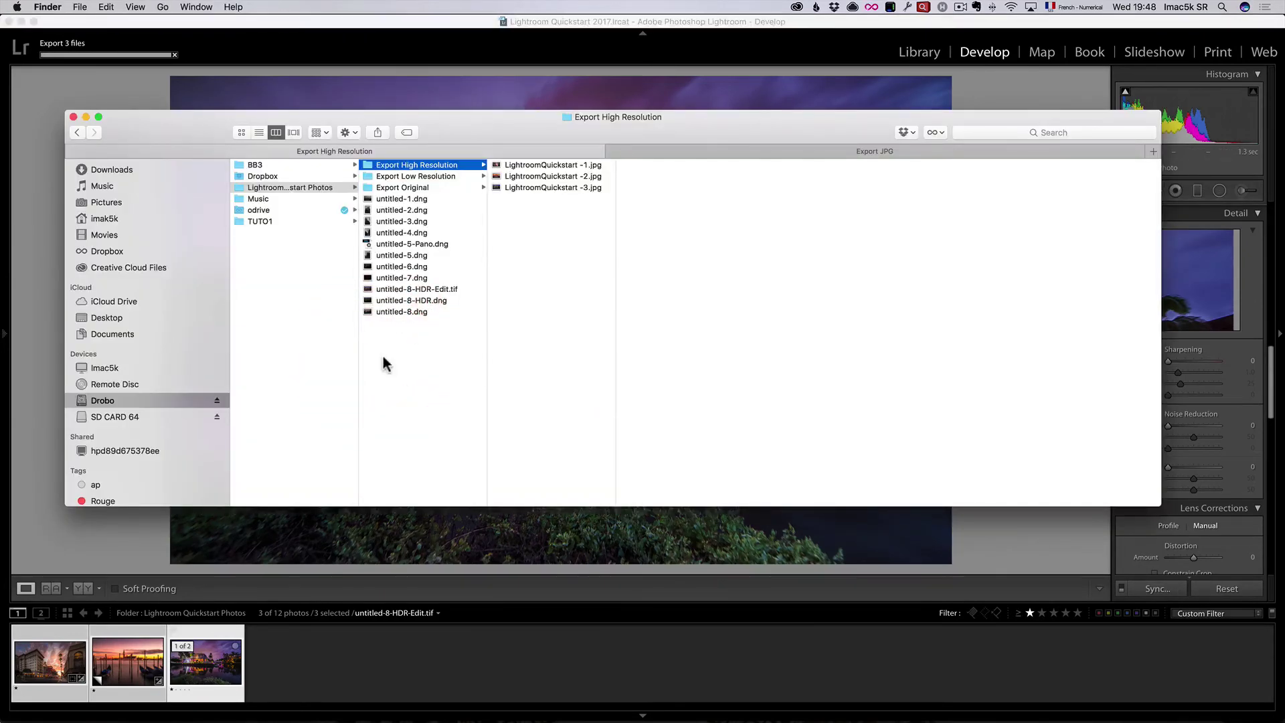
{"action": "left_click", "coordinate": [399, 188]}
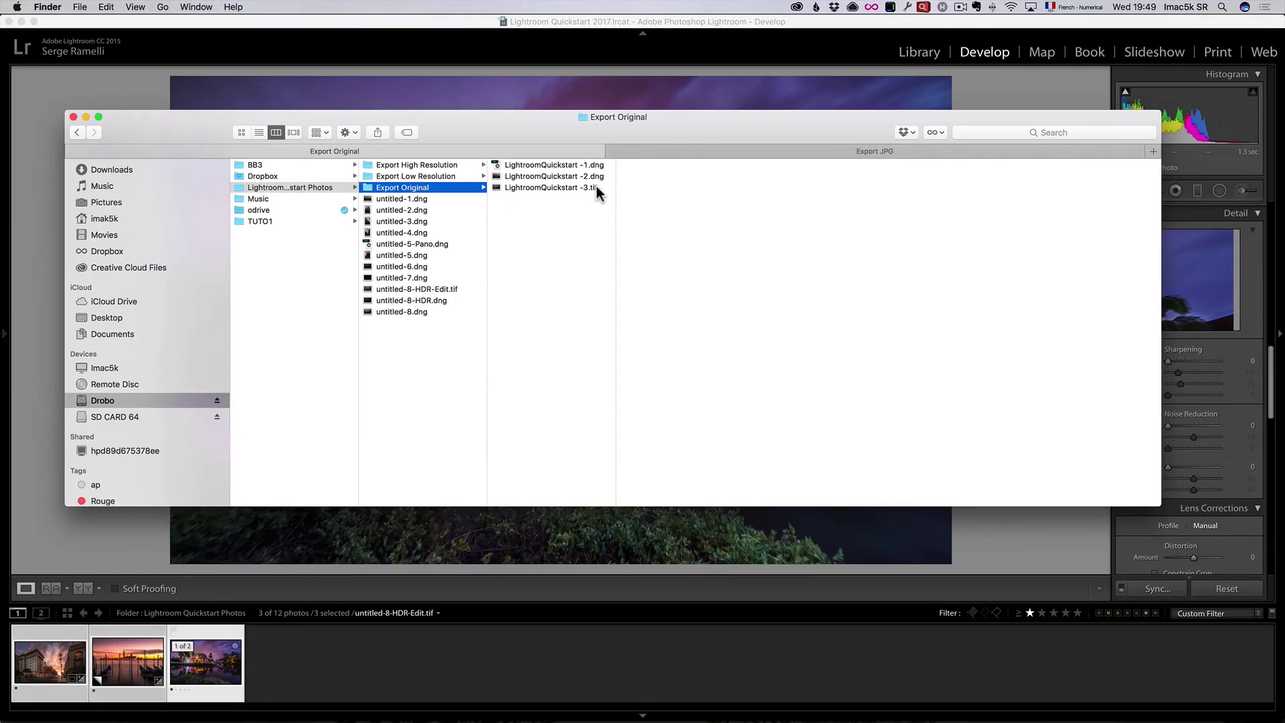
Return to Lightroom's Library module and rename the sunset street panorama with the custom text Rodeo Drive
{"action": "left_click", "coordinate": [221, 665]}
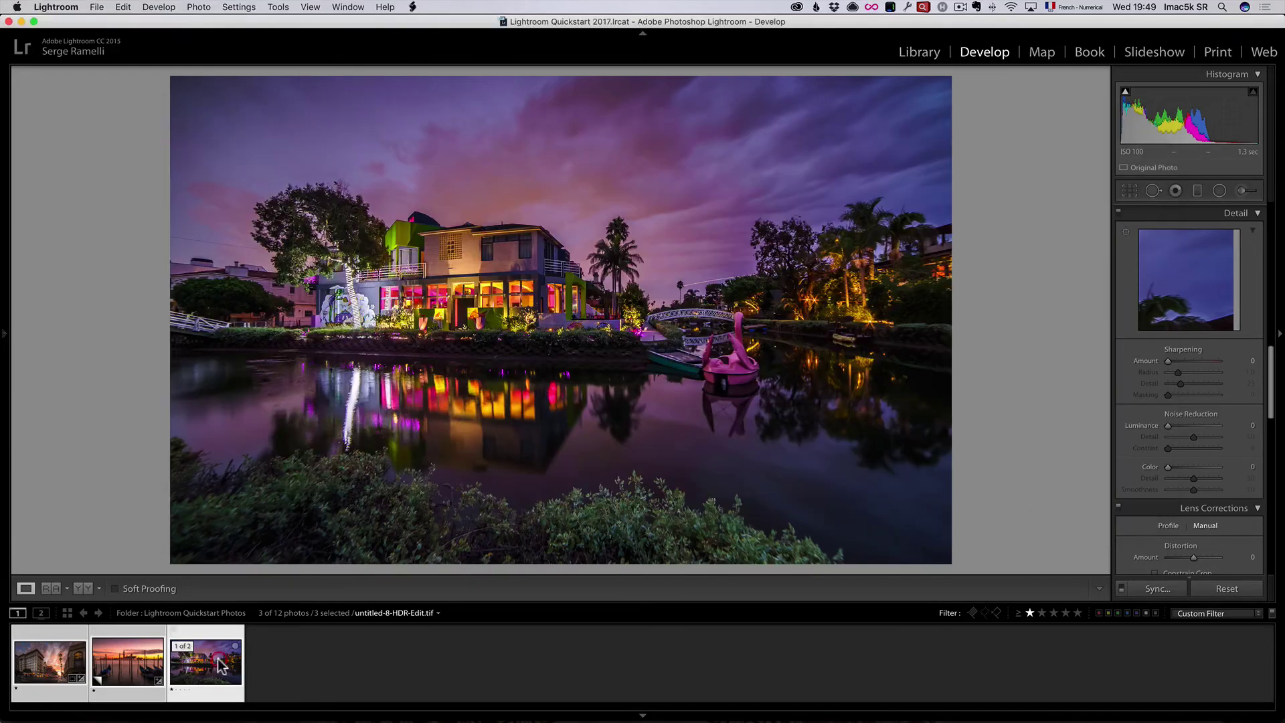
{"action": "left_click", "coordinate": [924, 52]}
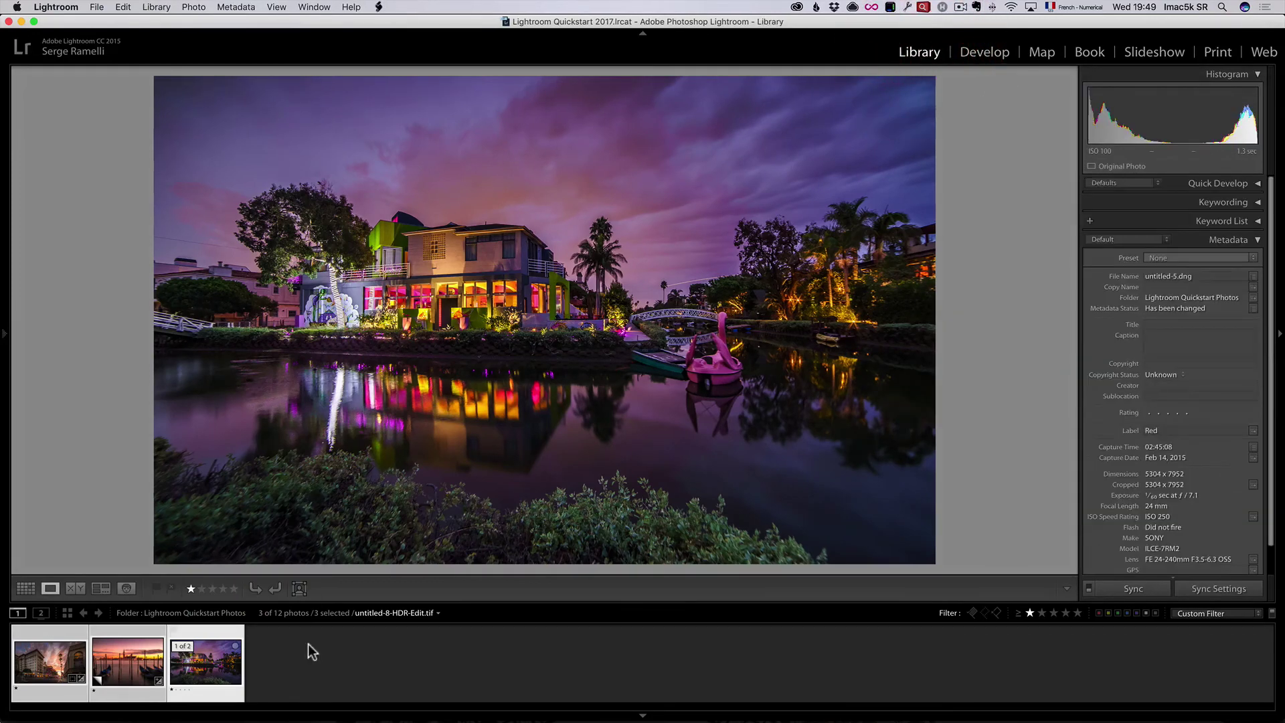
{"action": "left_click", "coordinate": [34, 672]}
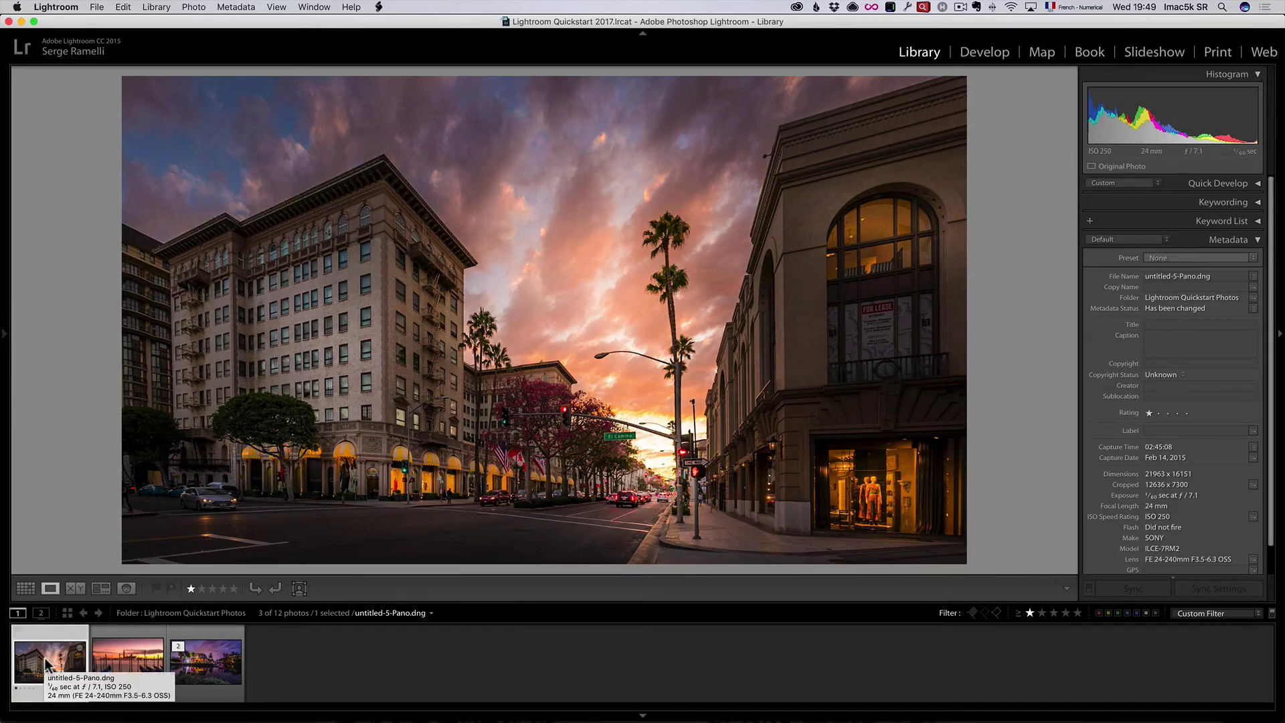
{"action": "key", "text": "F2"}
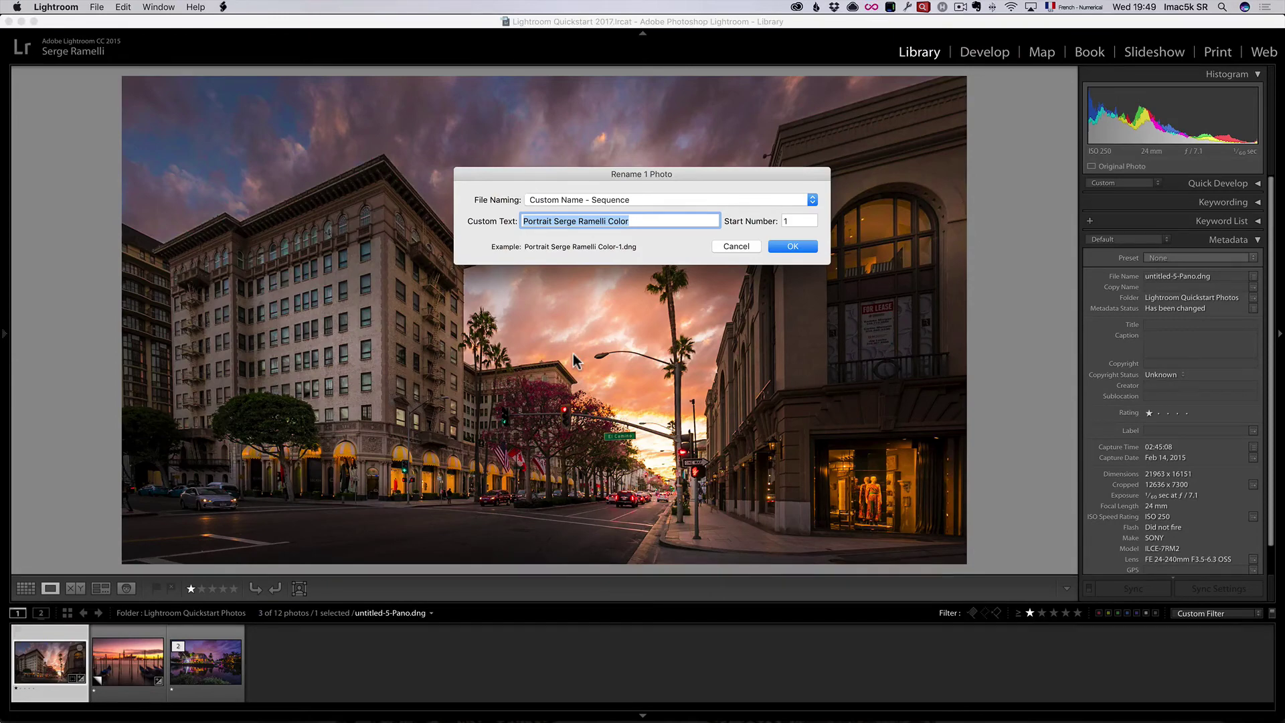
{"action": "type", "text": "Rodeo Drive"}
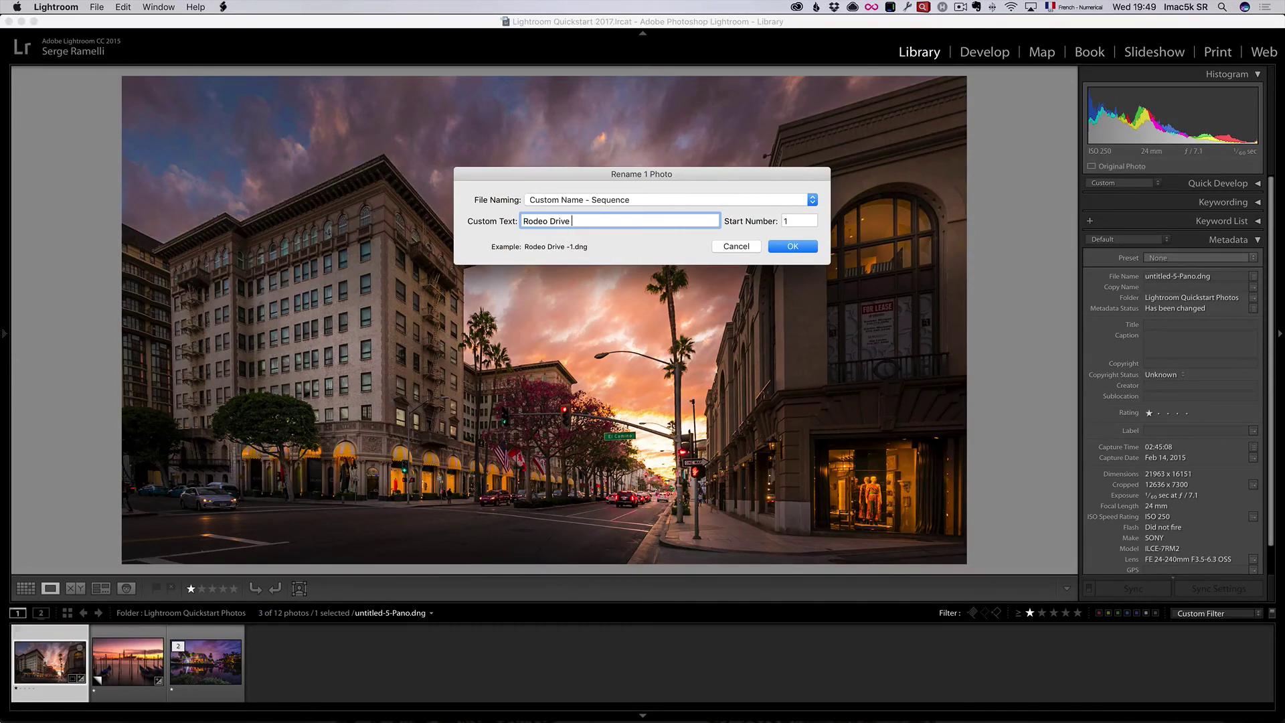
{"action": "key", "text": "Return"}
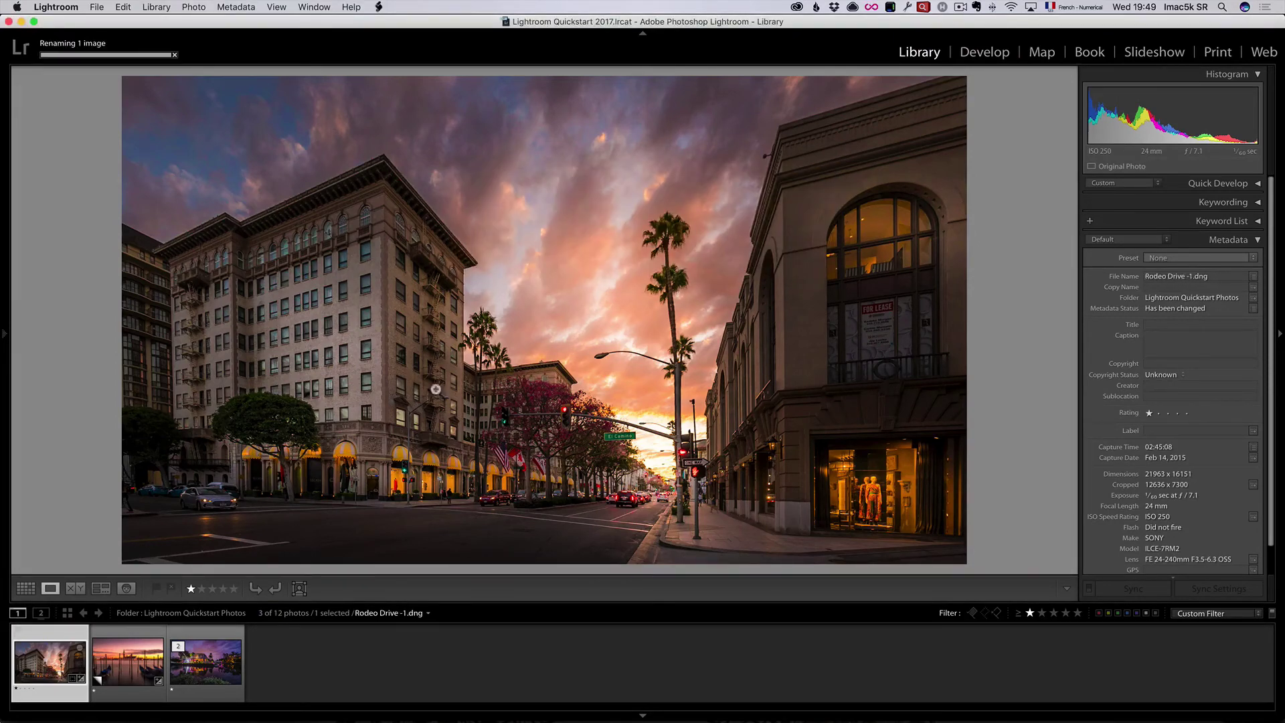
Rename the gondola sunset photo with the custom text Venise
{"action": "left_click", "coordinate": [117, 669]}
{"action": "key", "text": "F2"}
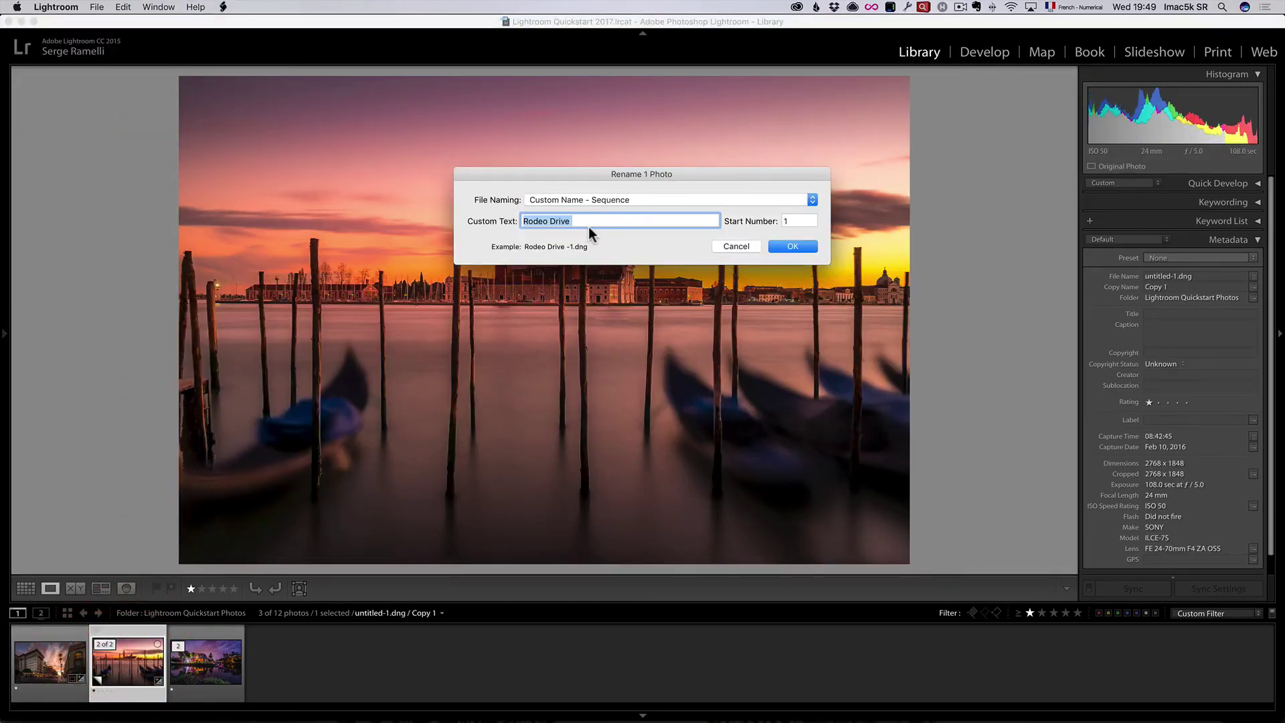
{"action": "type", "text": "Venise"}
{"action": "key", "text": "Return"}
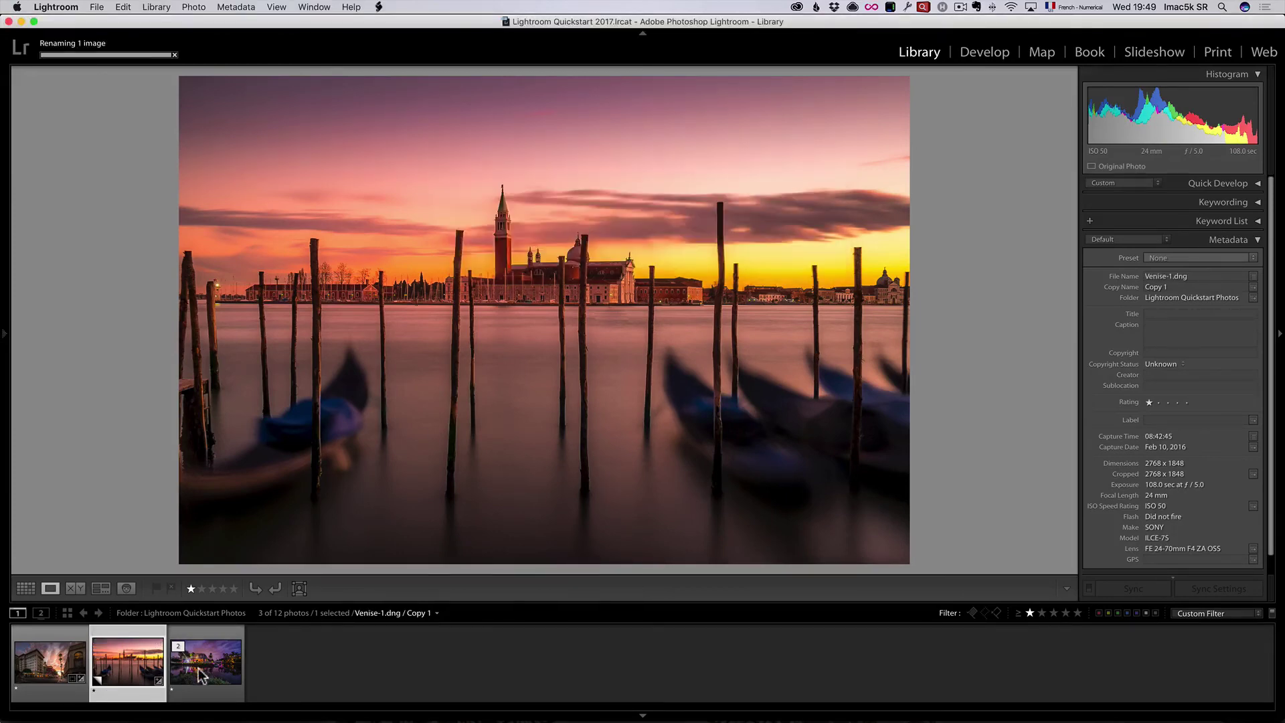
Rename the photo of the illuminated house by the water with the custom text Venise Canal
{"action": "left_click", "coordinate": [208, 666]}
{"action": "key", "text": "F2"}
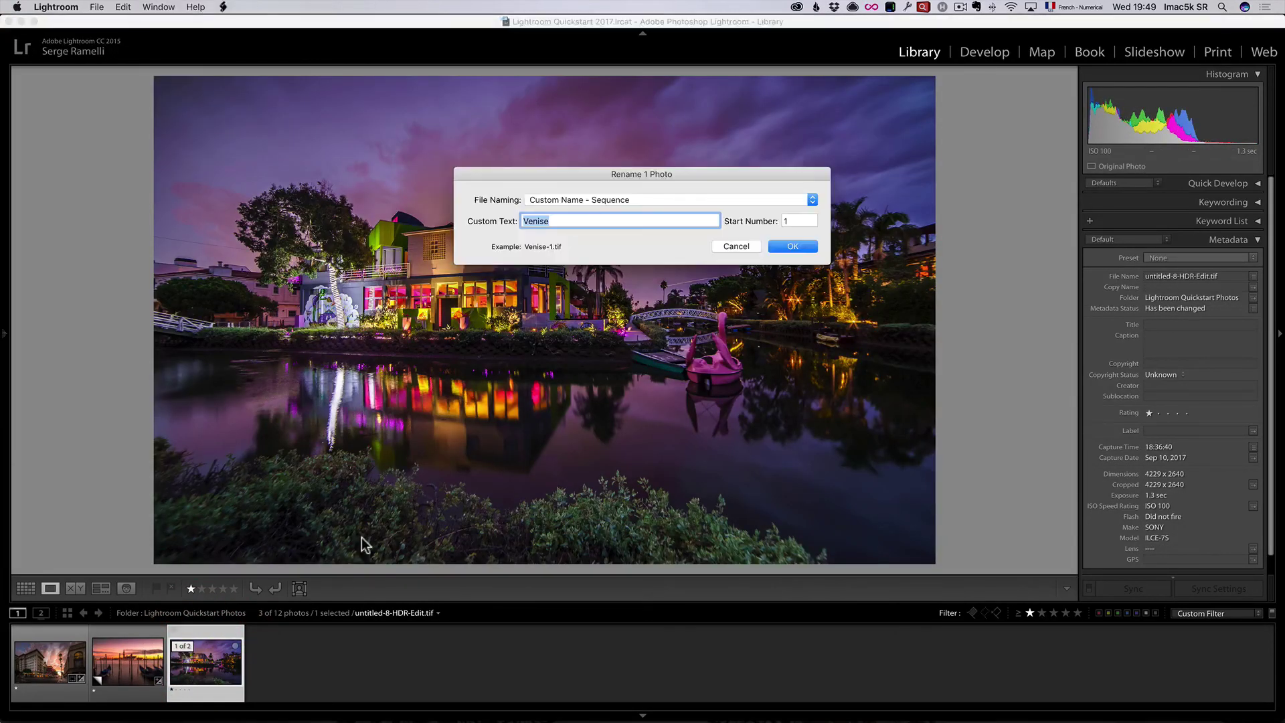
{"action": "type", "text": "Venise Canal"}
{"action": "key", "text": "Return"}
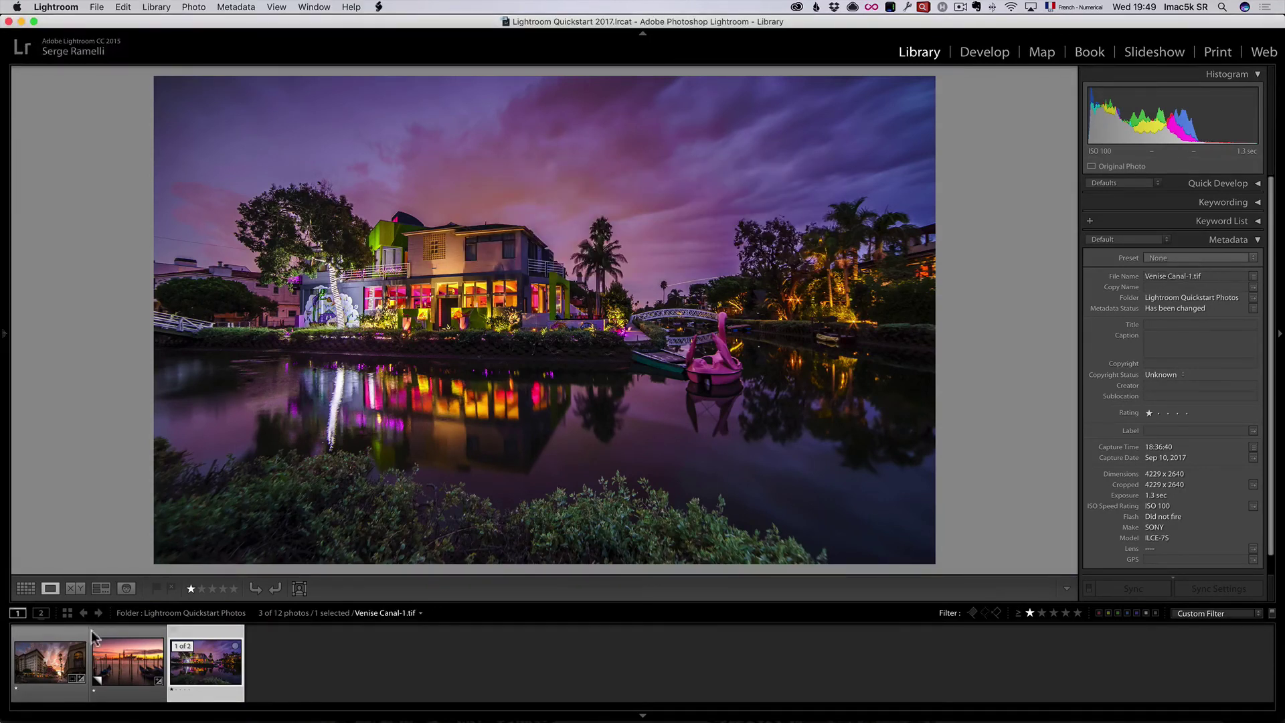
Look through the three renamed photos in the filmstrip, ending on the Rodeo Drive panorama
{"action": "left_click", "coordinate": [47, 659]}
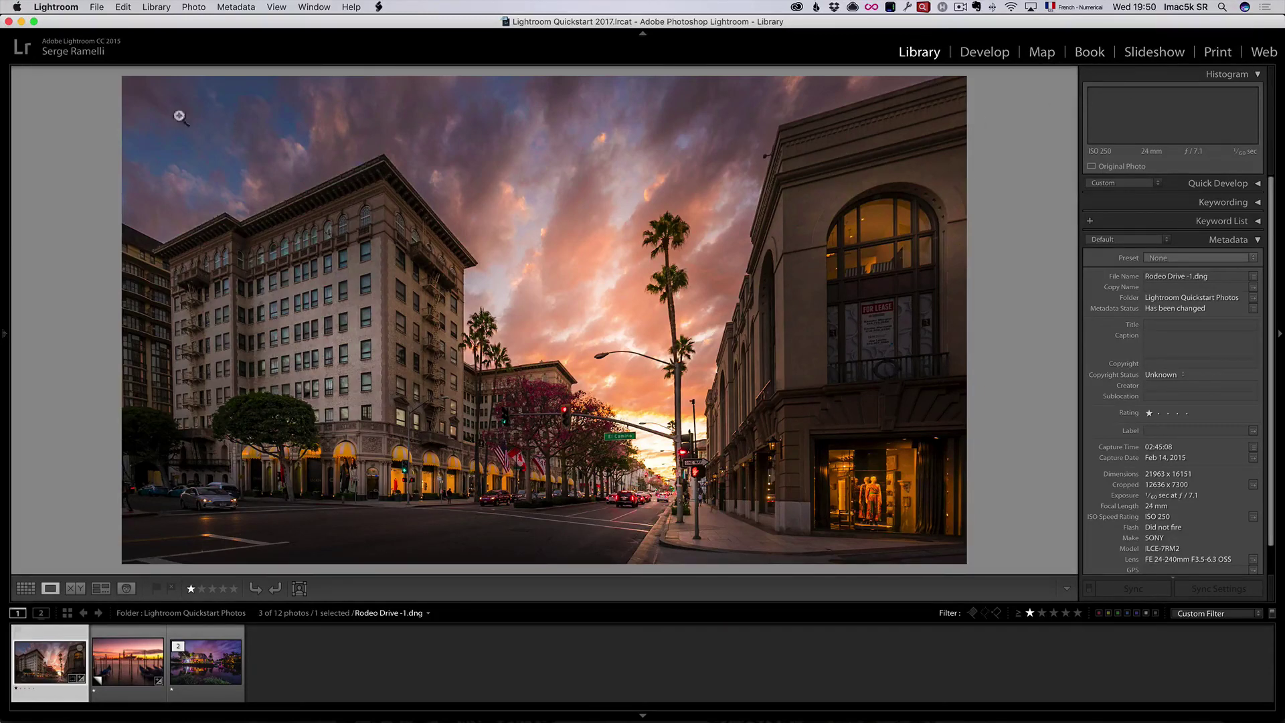
{"action": "mouse_move", "coordinate": [4, 341]}
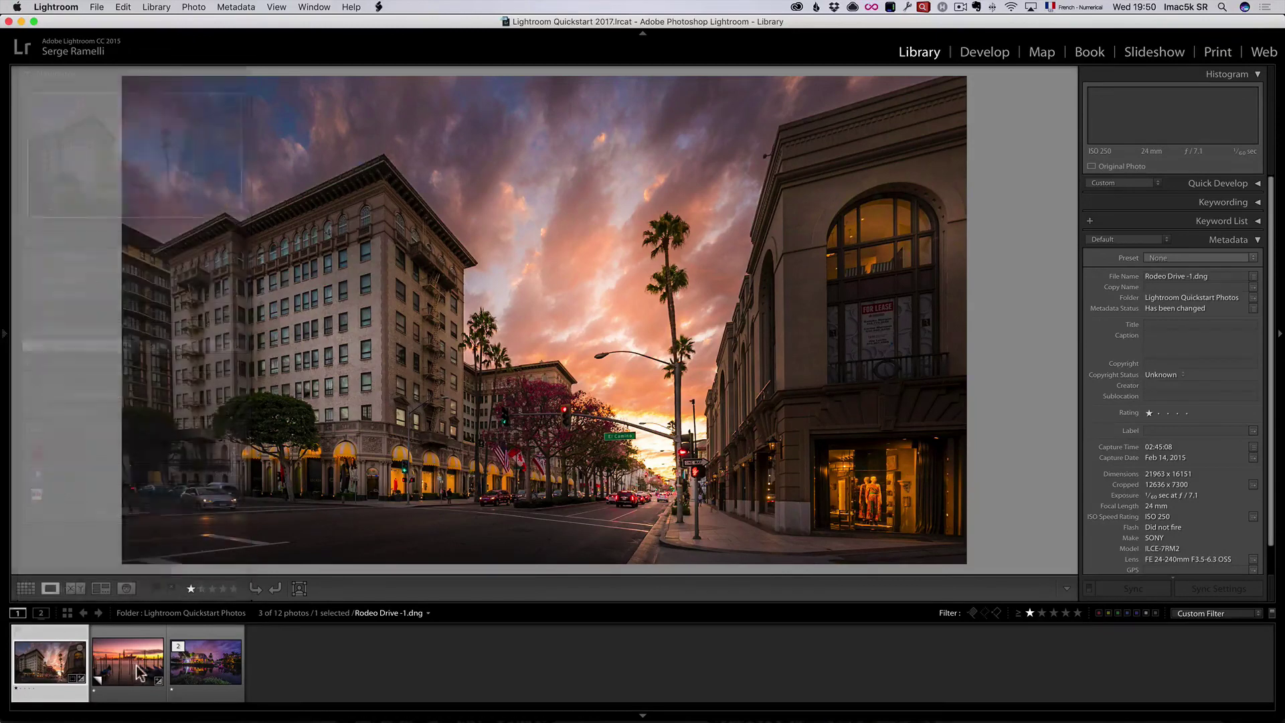
{"action": "left_click", "coordinate": [136, 666]}
{"action": "left_click", "coordinate": [206, 663]}
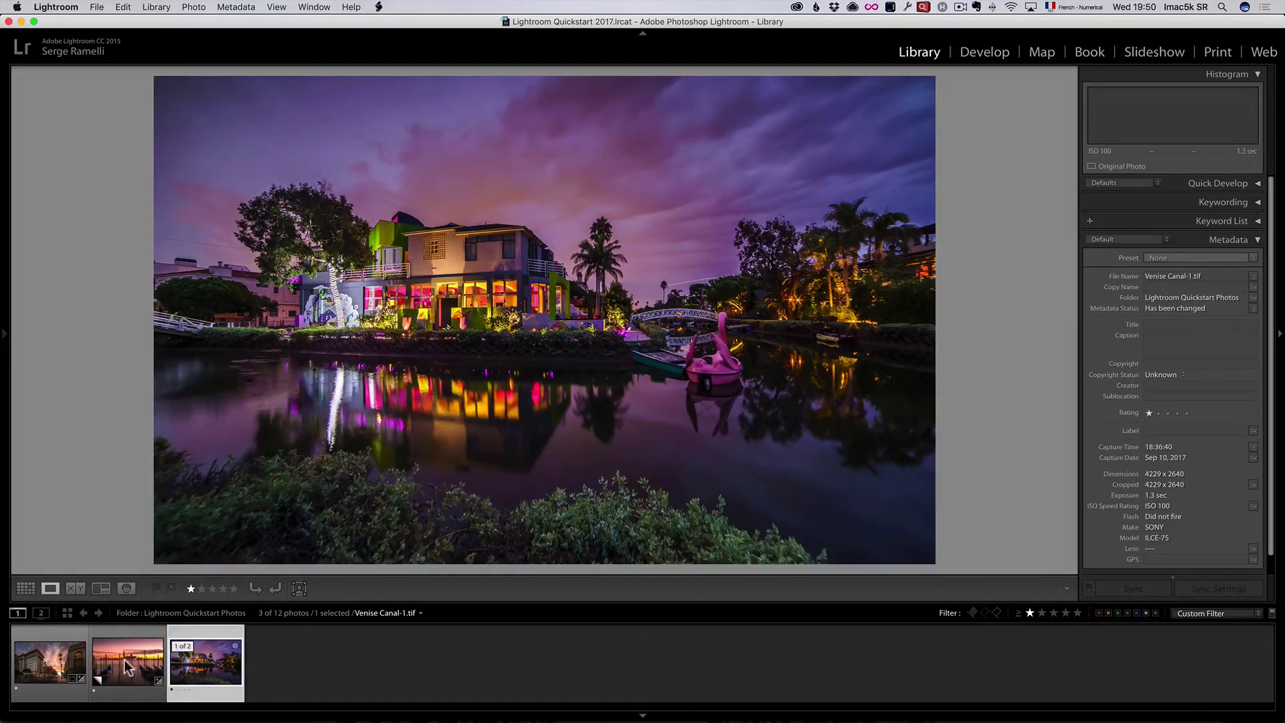
{"action": "left_click", "coordinate": [127, 663]}
{"action": "left_click", "coordinate": [74, 669]}
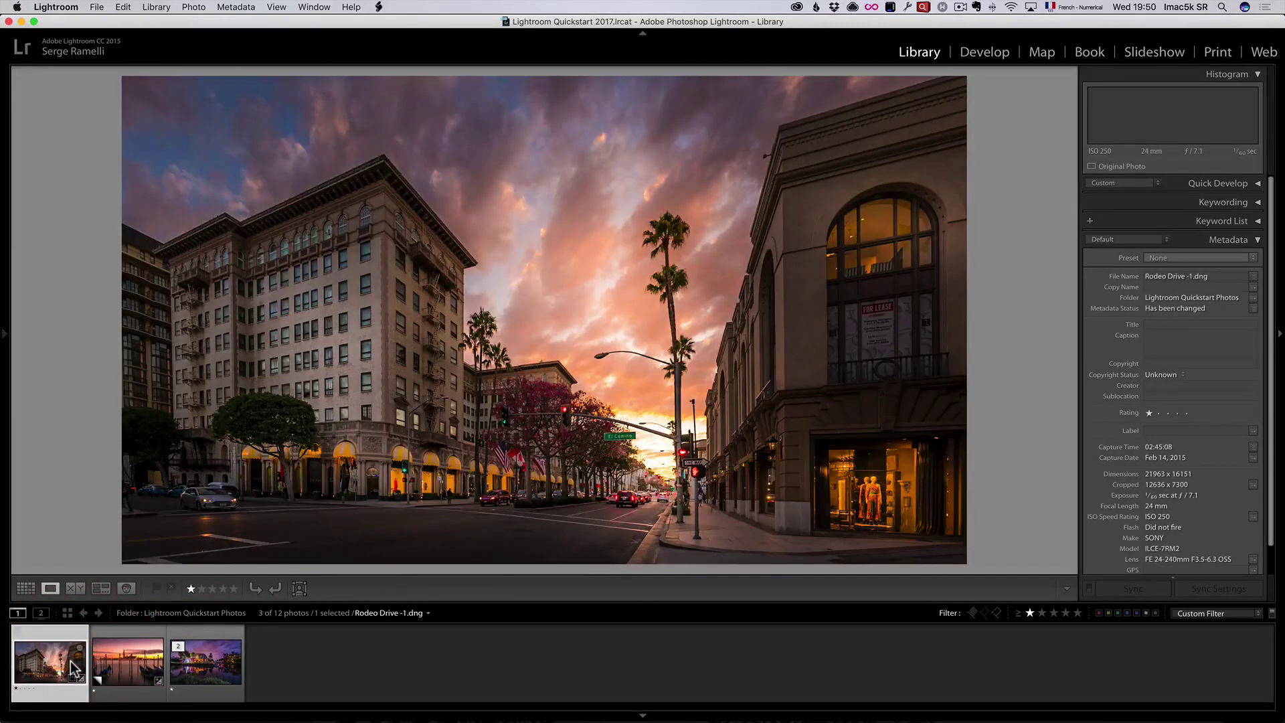